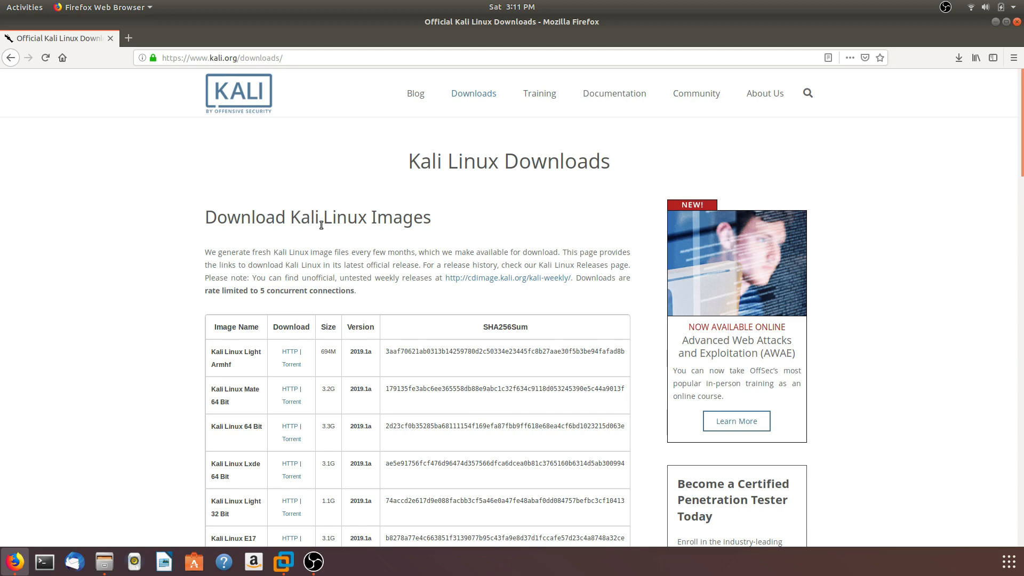
Review the Kali Linux 64 Bit image on the downloads page and check the ISO in the Downloads folder
{"action": "scroll", "coordinate": [321, 225], "scroll_direction": "down", "scroll_amount": 1}
{"action": "scroll", "coordinate": [321, 225], "scroll_direction": "down", "scroll_amount": 4}
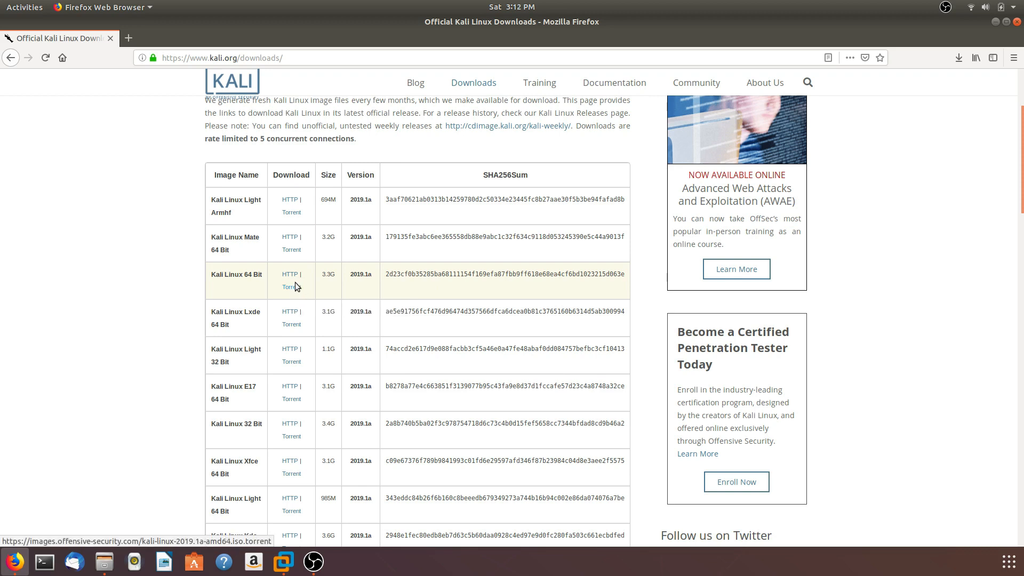
{"action": "left_click", "coordinate": [104, 562]}
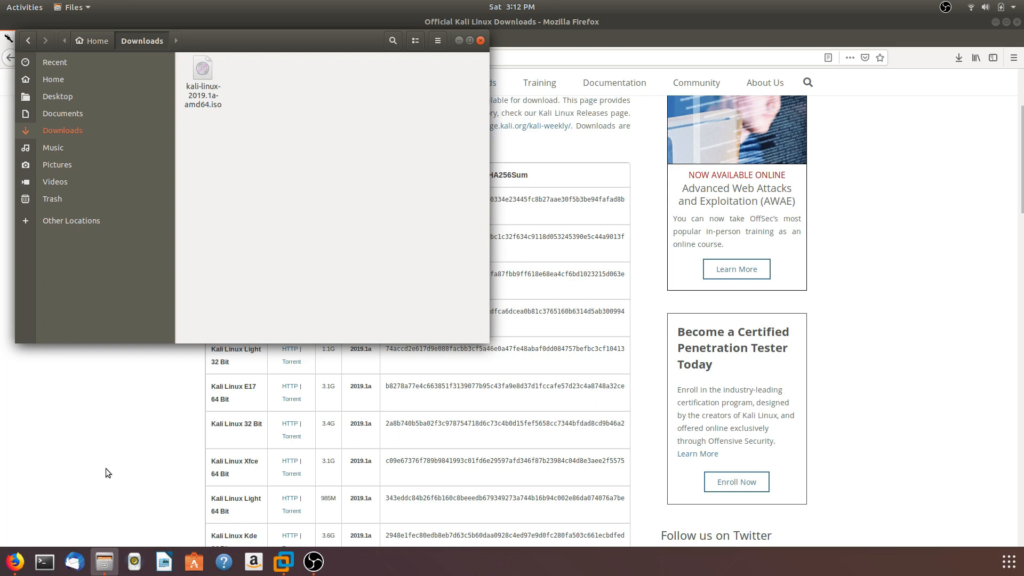
{"action": "key", "text": "super+h"}
Switch to VMware Workstation and start a new virtual machine with the Typical (recommended) configuration
{"action": "left_click", "coordinate": [275, 550]}
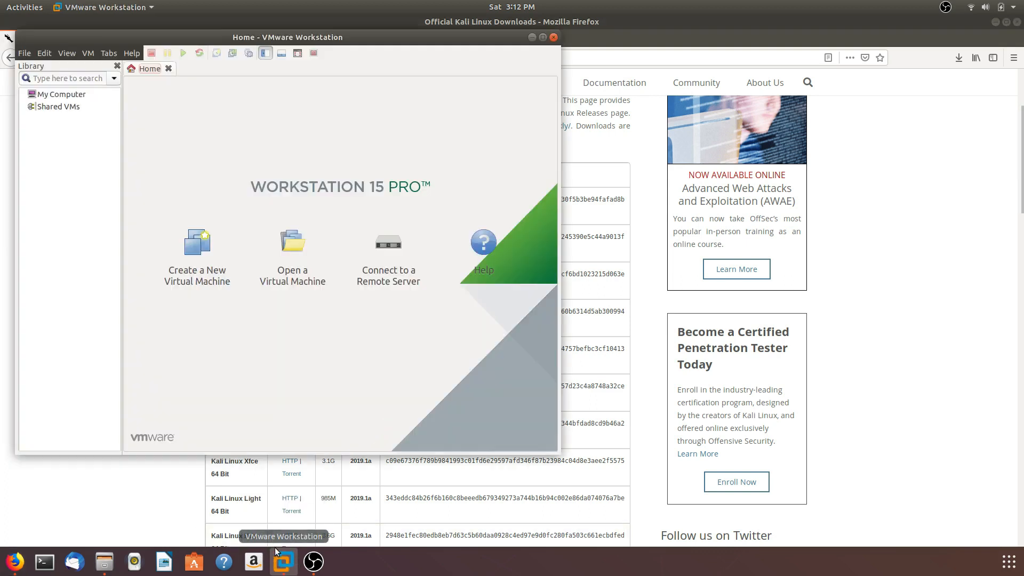
{"action": "left_click", "coordinate": [24, 54]}
{"action": "mouse_move", "coordinate": [45, 53]}
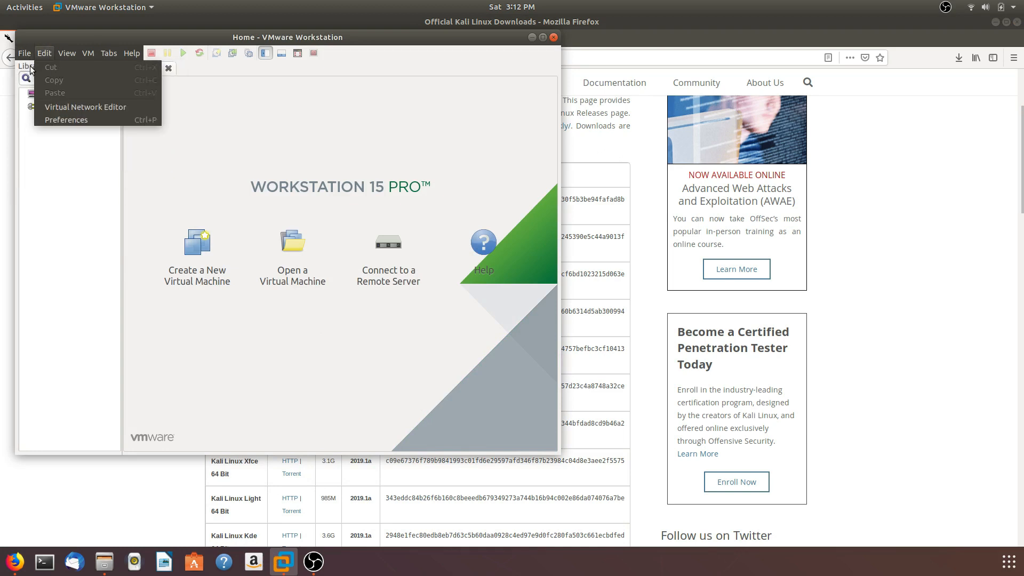
{"action": "left_click", "coordinate": [34, 67]}
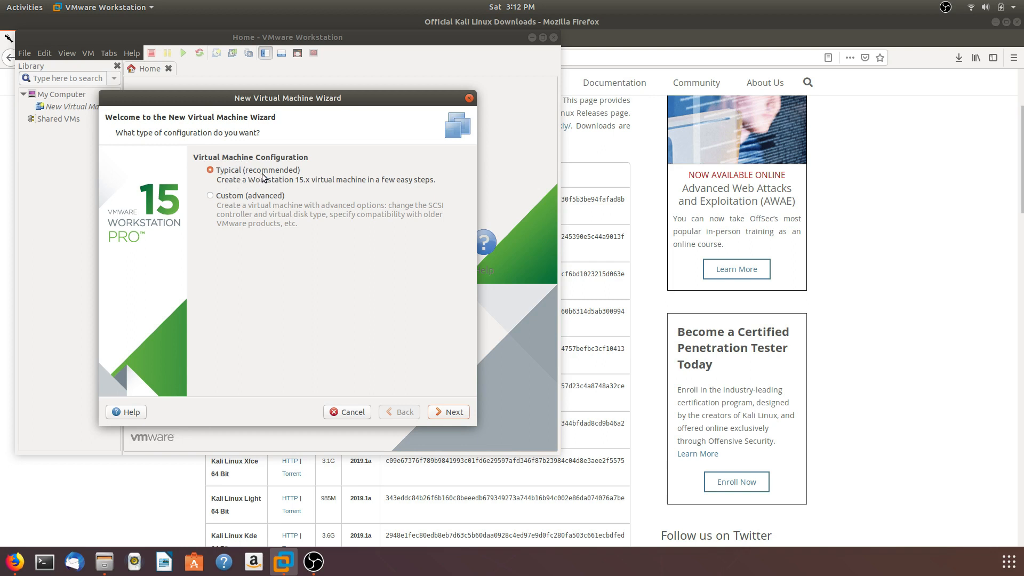
{"action": "left_click", "coordinate": [445, 413]}
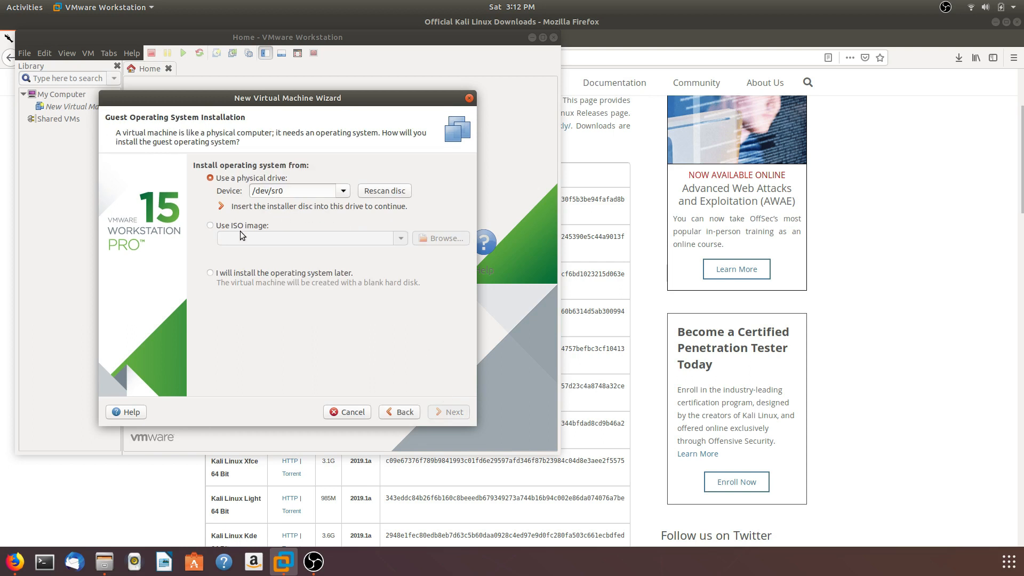
Set the installation source to the ISO image kali-linux-2019.1a-amd64.iso from the Downloads folder
{"action": "left_click", "coordinate": [213, 227]}
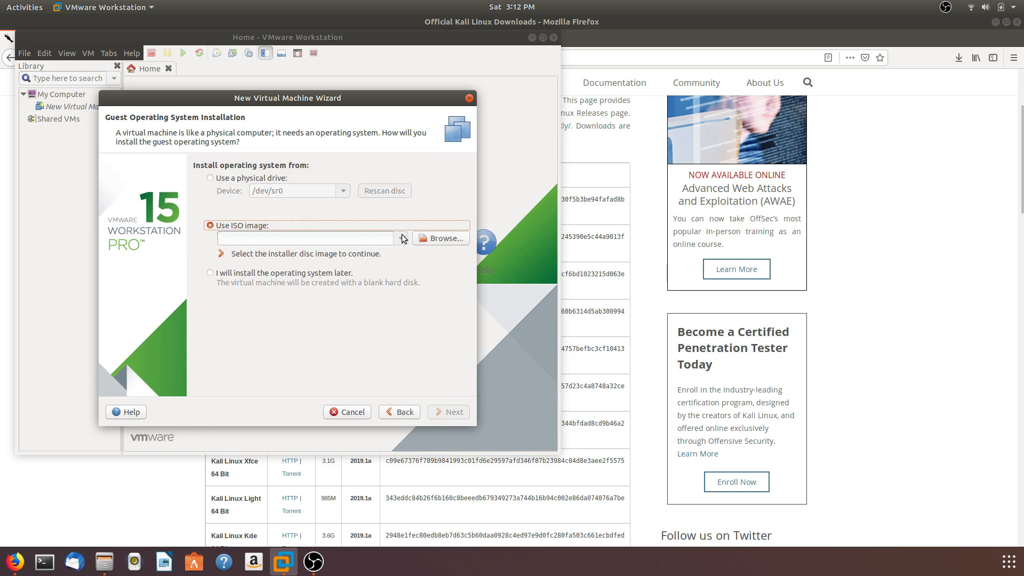
{"action": "left_click", "coordinate": [440, 239]}
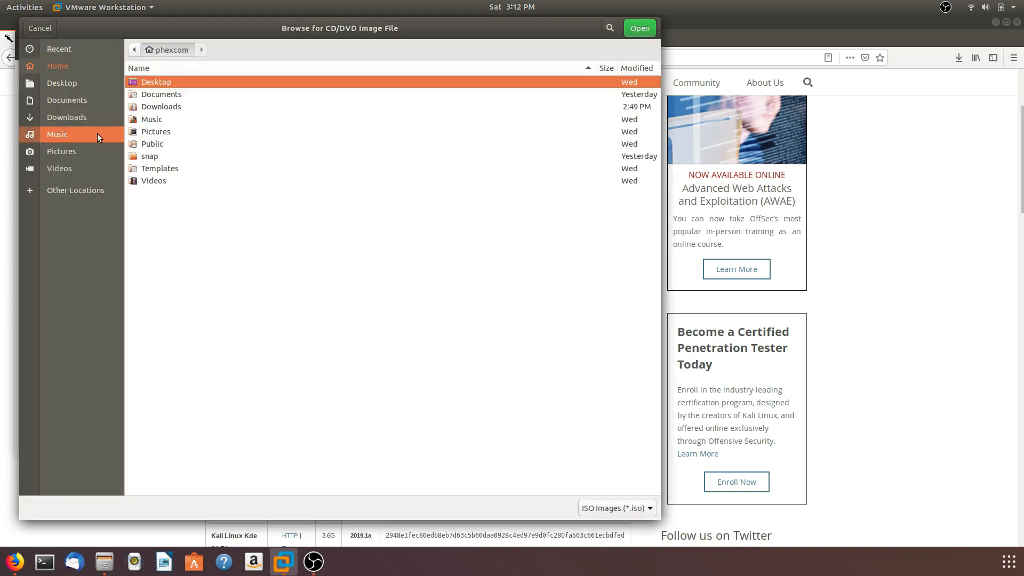
{"action": "left_click", "coordinate": [95, 121]}
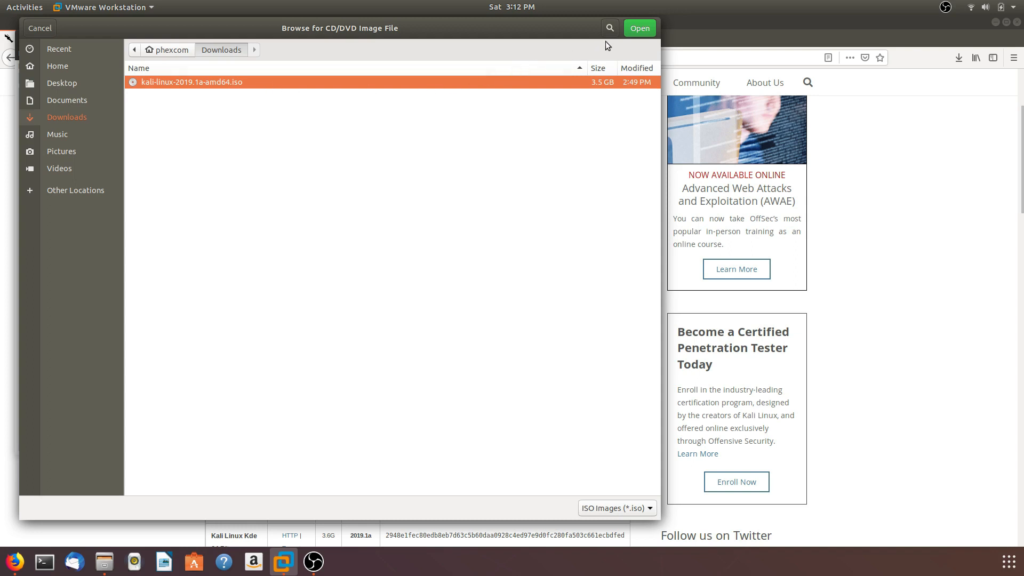
{"action": "left_click", "coordinate": [640, 28]}
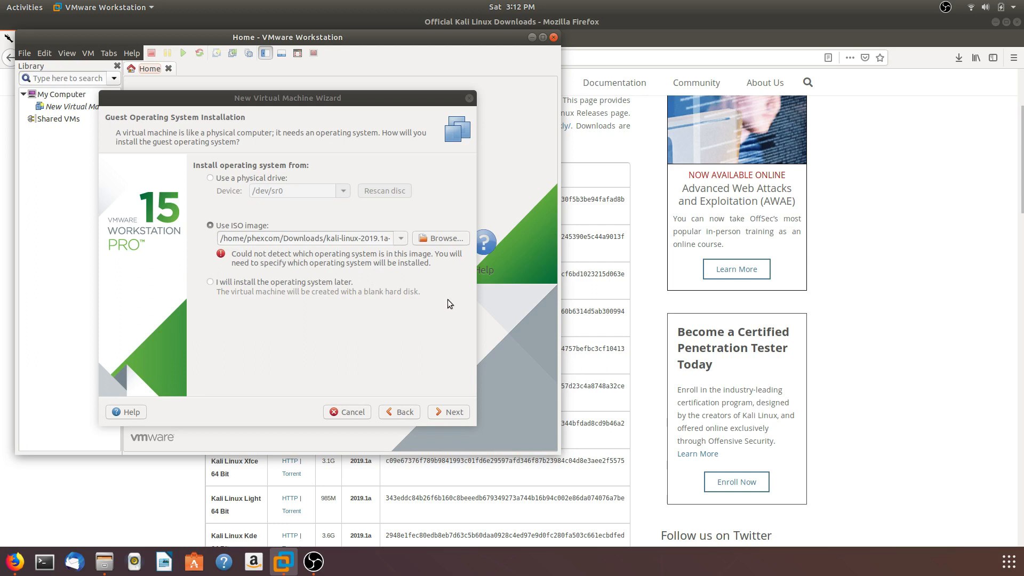
{"action": "left_click", "coordinate": [451, 419]}
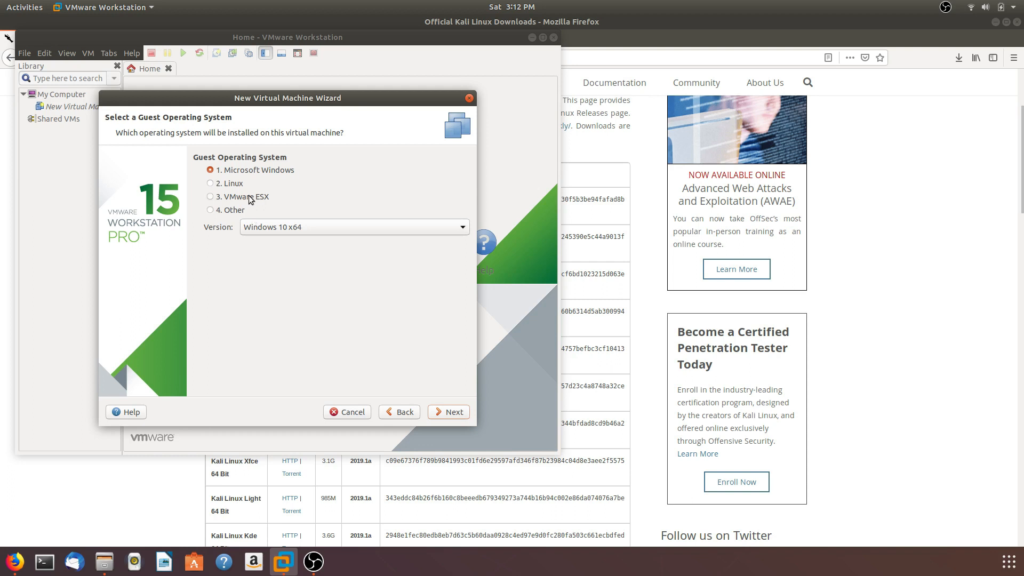
Set the guest operating system to Linux, version Debian 9.x 64-bit
{"action": "left_click", "coordinate": [210, 184]}
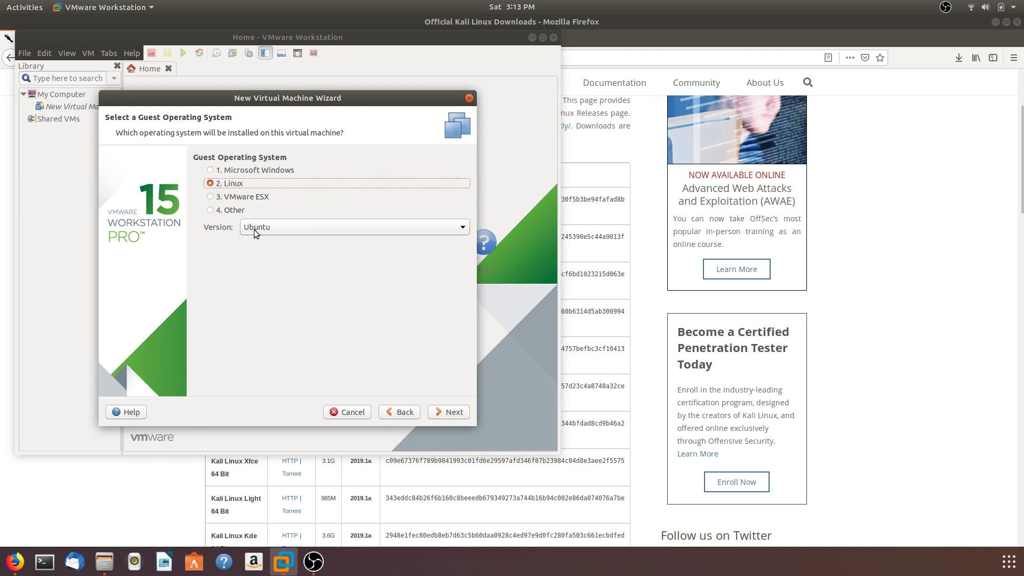
{"action": "left_click", "coordinate": [254, 229]}
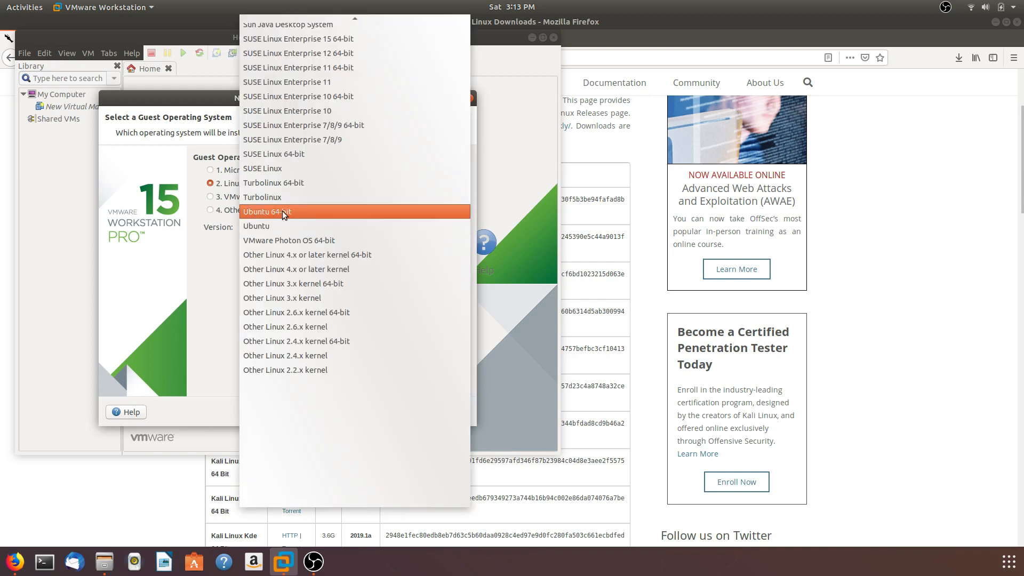
{"action": "scroll", "coordinate": [273, 308], "scroll_direction": "up", "scroll_amount": 5}
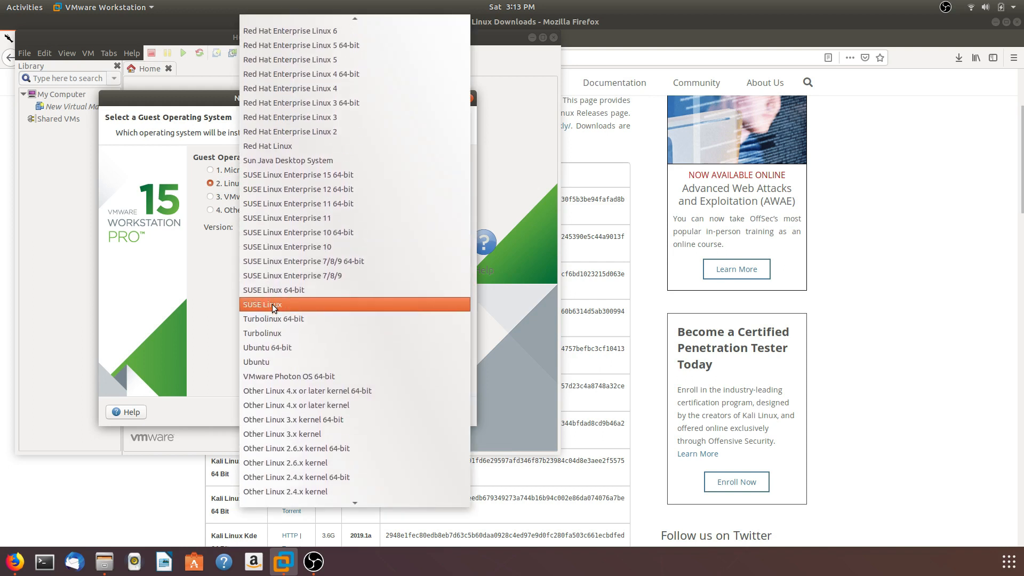
{"action": "scroll", "coordinate": [273, 309], "scroll_direction": "up", "scroll_amount": 4}
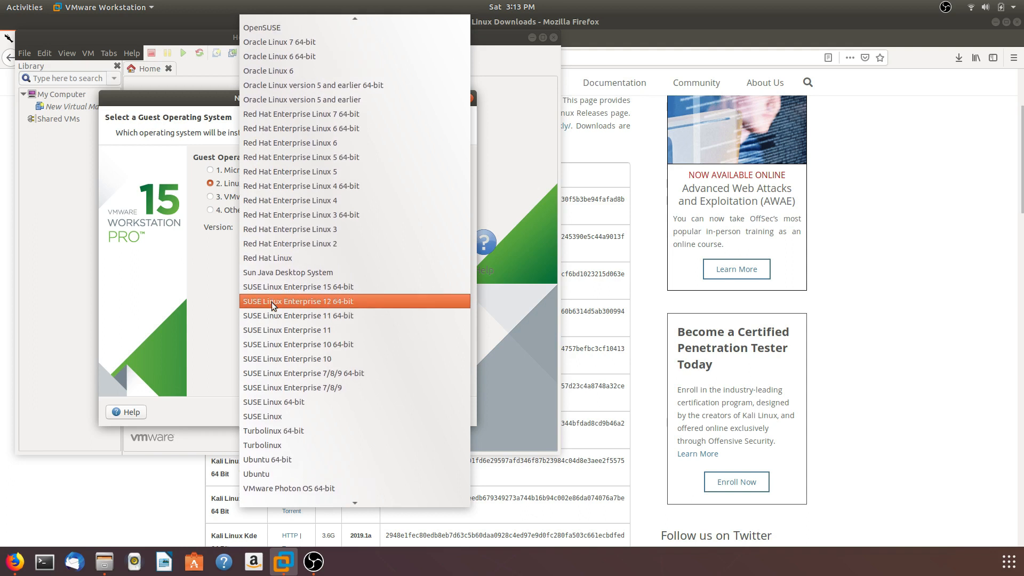
{"action": "scroll", "coordinate": [275, 303], "scroll_direction": "up", "scroll_amount": 3}
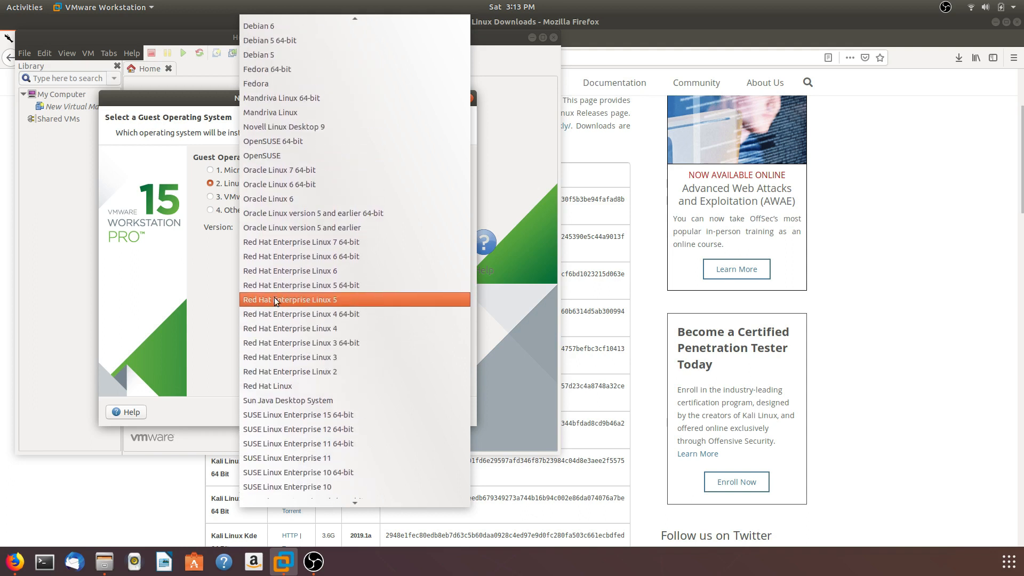
{"action": "scroll", "coordinate": [276, 301], "scroll_direction": "up", "scroll_amount": 1}
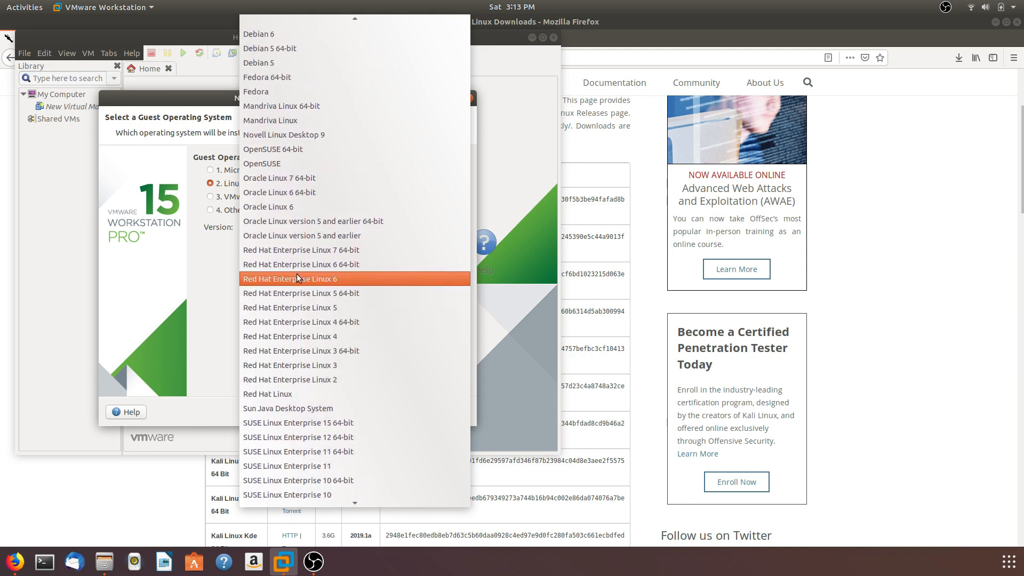
{"action": "scroll", "coordinate": [320, 168], "scroll_direction": "up", "scroll_amount": 3}
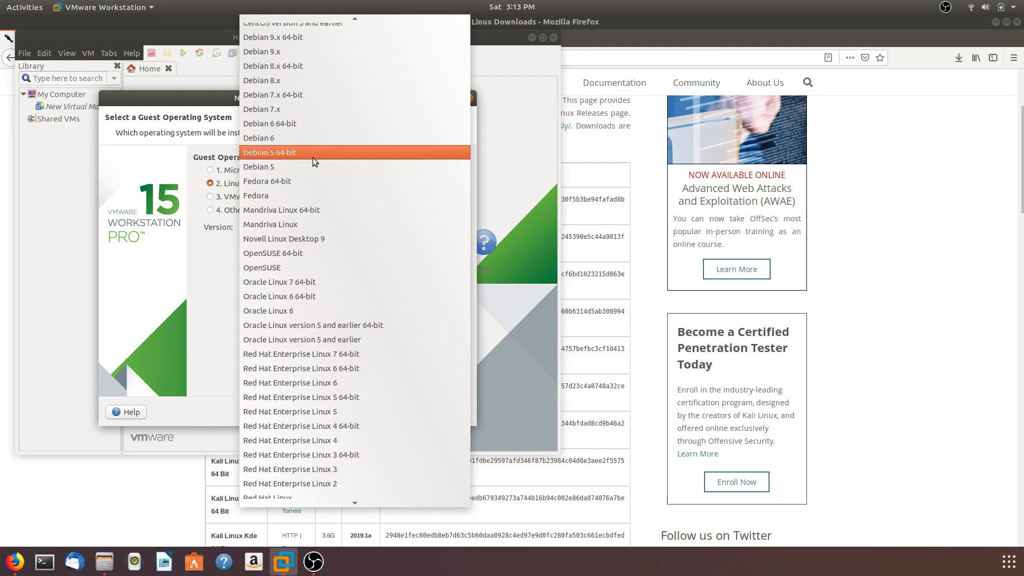
{"action": "scroll", "coordinate": [303, 65], "scroll_direction": "up", "scroll_amount": 1}
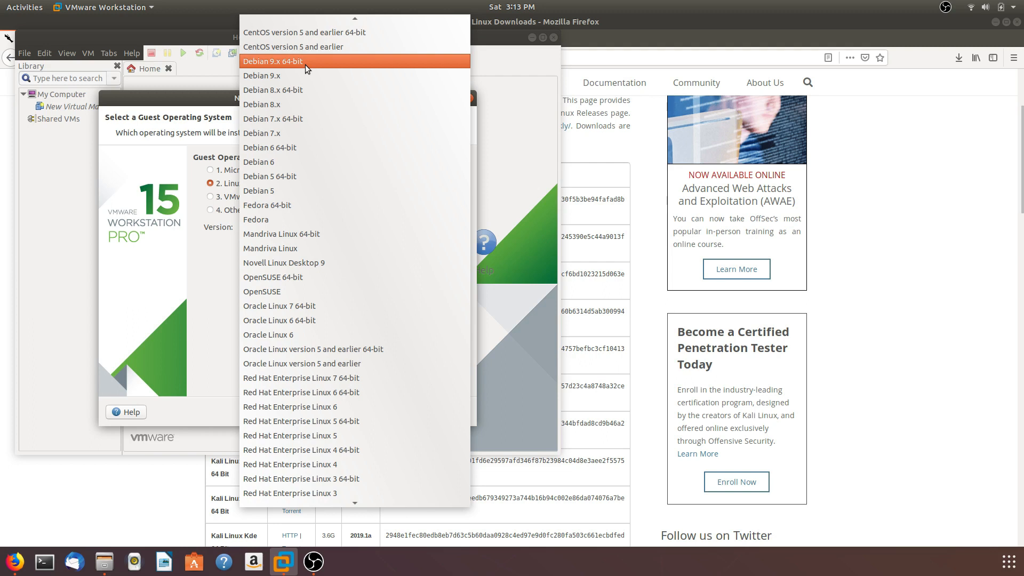
{"action": "left_click", "coordinate": [306, 63]}
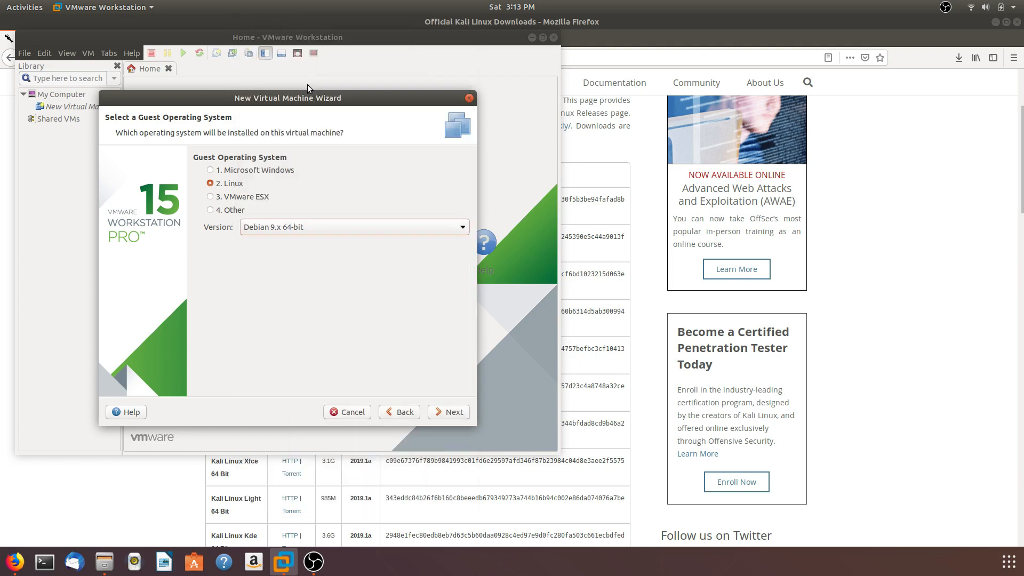
{"action": "left_click", "coordinate": [446, 412]}
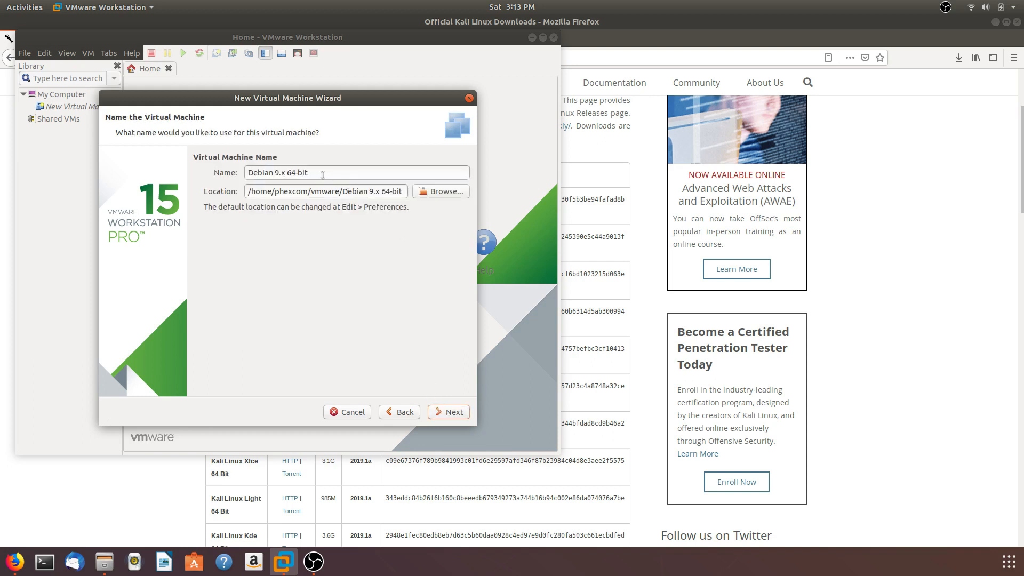
Name the virtual machine "Kali 64bit" and accept the matching default location
{"action": "left_click_drag", "start_coordinate": [320, 173], "coordinate": [237, 175]}
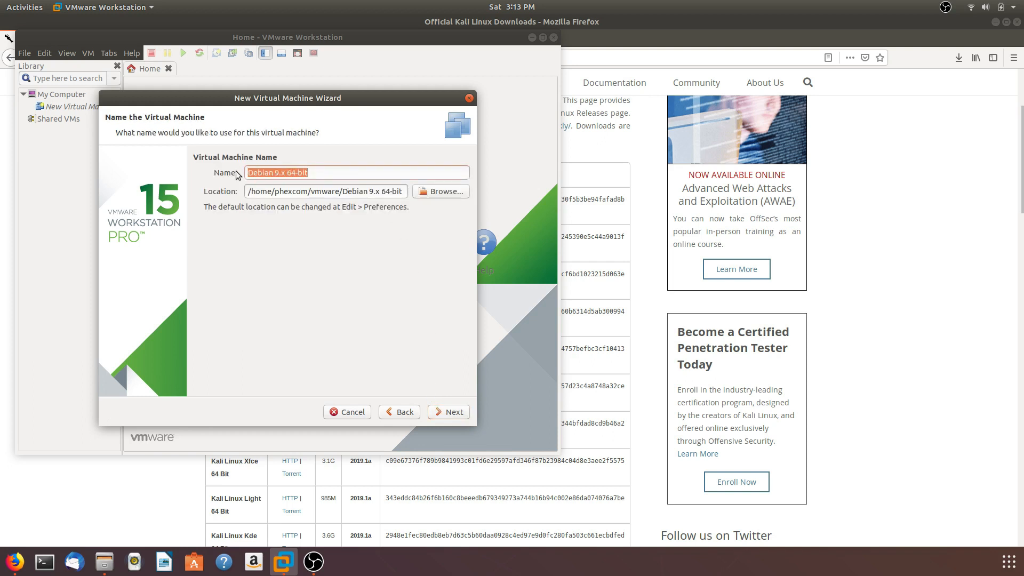
{"action": "type", "text": "Kali"}
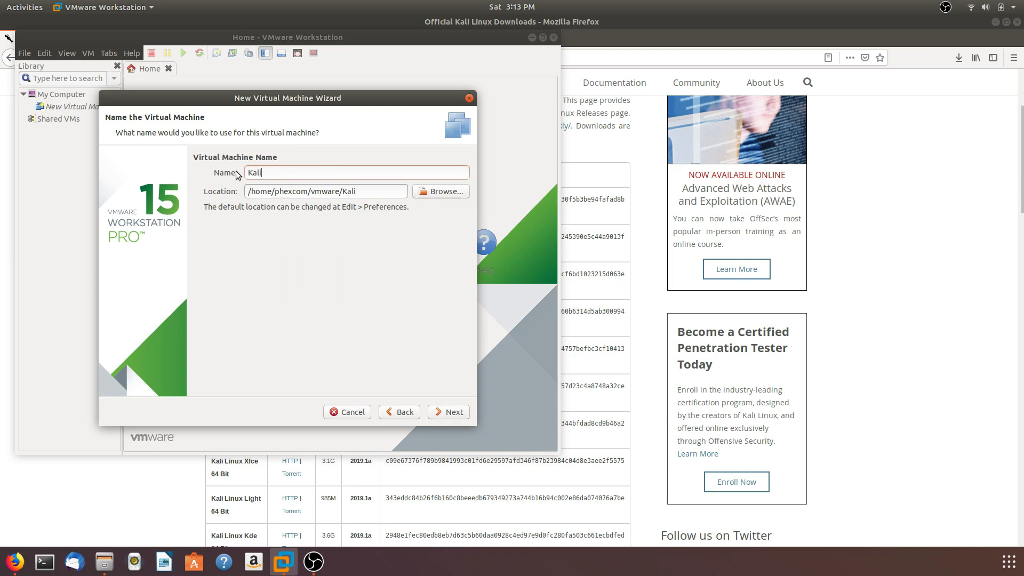
{"action": "type", "text": " 64bit"}
{"action": "left_click", "coordinate": [453, 415]}
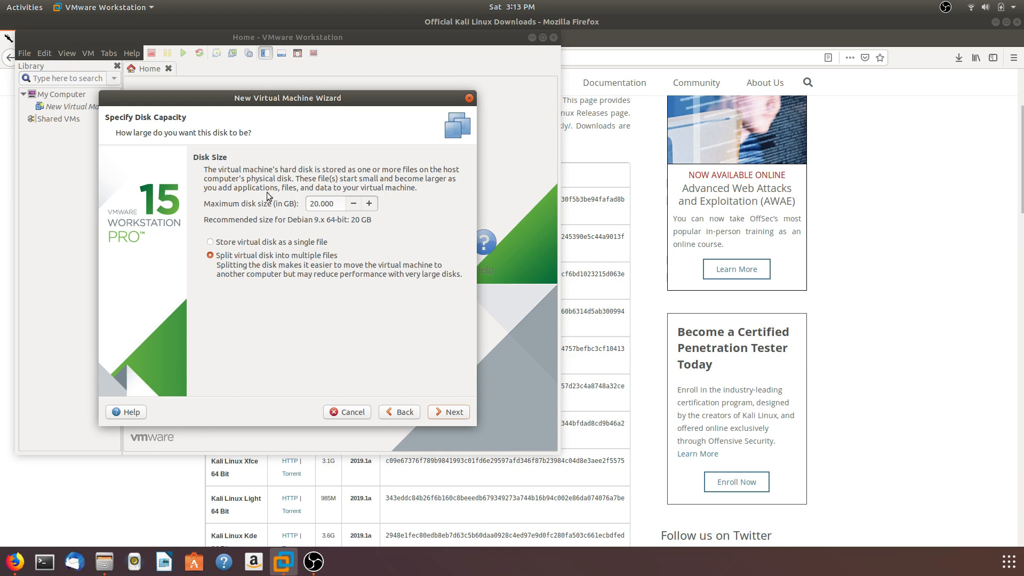
Set the maximum disk size to 40 GB and store the virtual disk as a single file
{"action": "left_click", "coordinate": [313, 204]}
{"action": "key", "text": "BackSpace"}
{"action": "type", "text": "4"}
{"action": "left_click", "coordinate": [211, 243]}
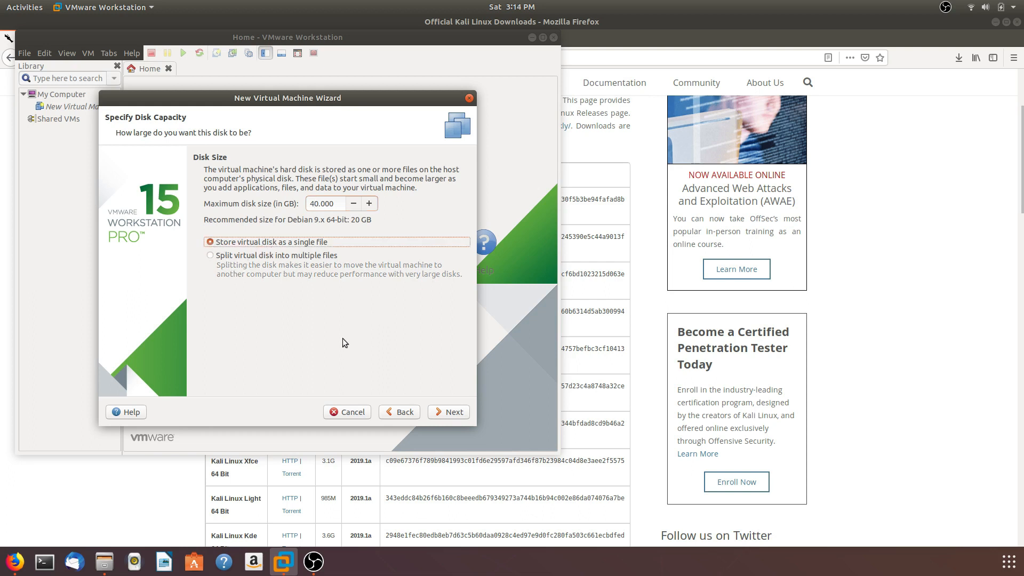
{"action": "left_click", "coordinate": [447, 413]}
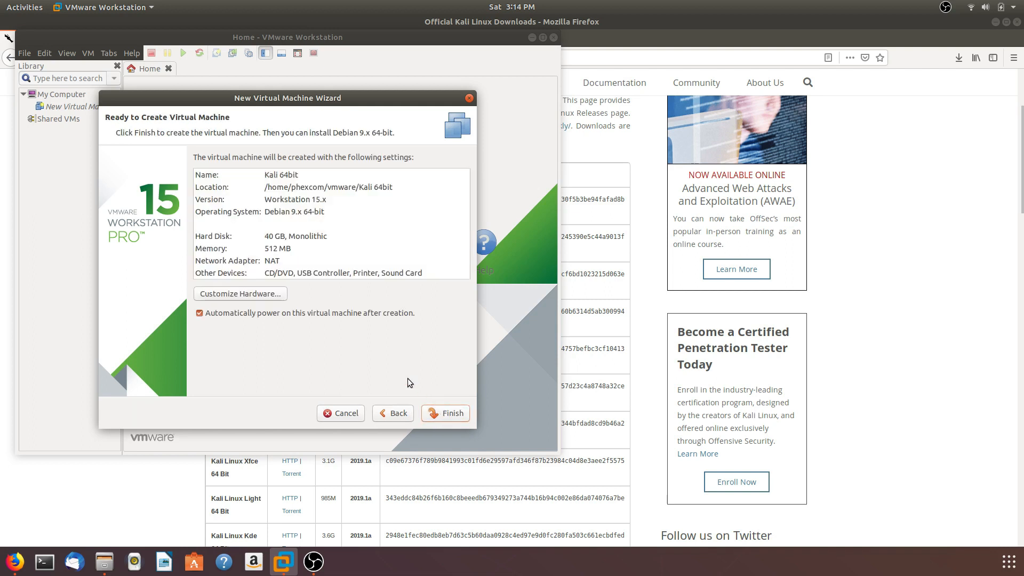
Customize the virtual machine's hardware by setting its memory to 4048 MB
{"action": "left_click", "coordinate": [268, 297]}
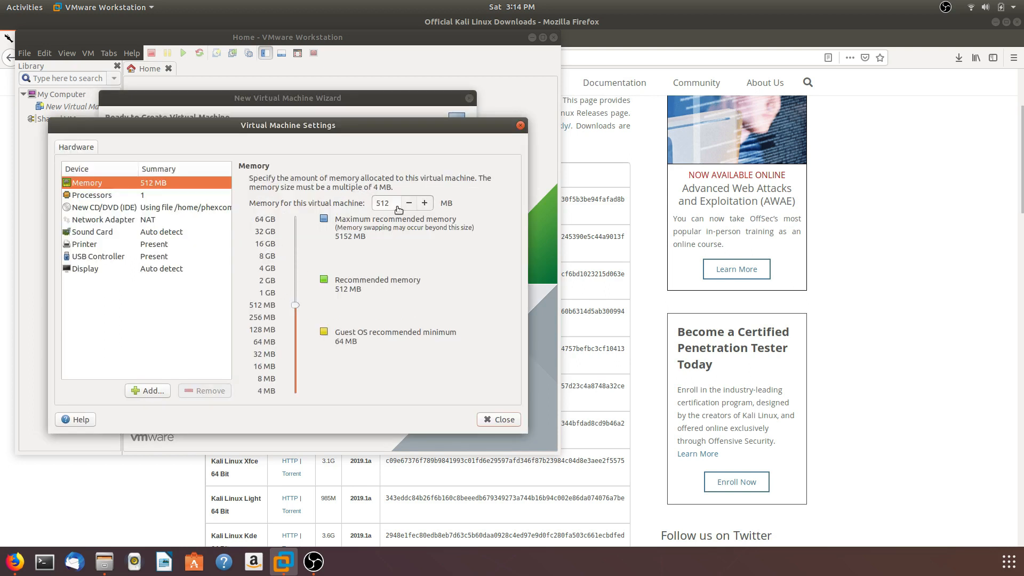
{"action": "left_click", "coordinate": [392, 206]}
{"action": "key", "text": "BackSpace"}
{"action": "key", "text": "BackSpace"}
{"action": "key", "text": "BackSpace"}
{"action": "type", "text": "4048"}
{"action": "left_click", "coordinate": [499, 420]}
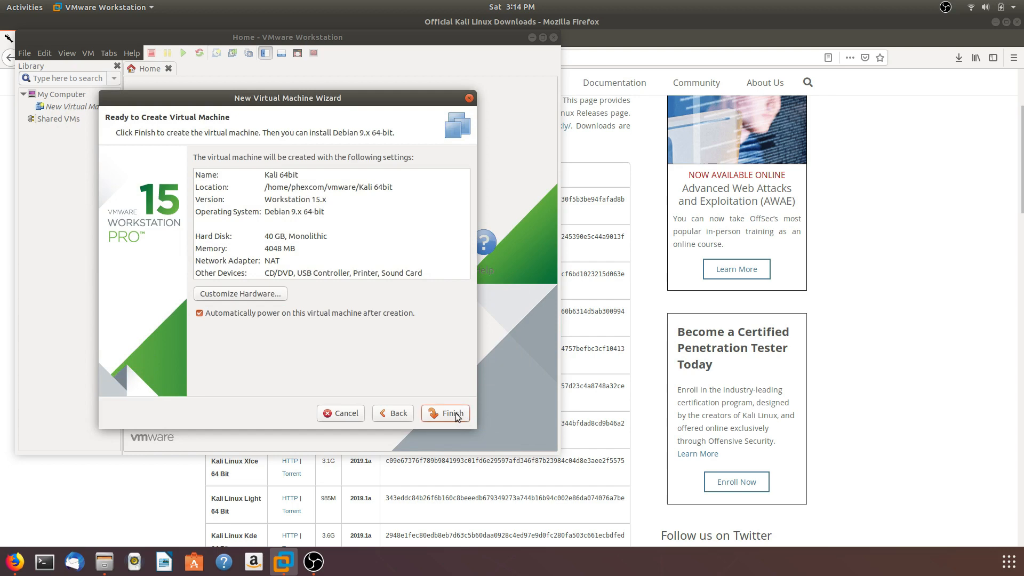
Finish creating the virtual machine, close the wizard and dismiss the swap space hint
{"action": "left_click", "coordinate": [452, 413]}
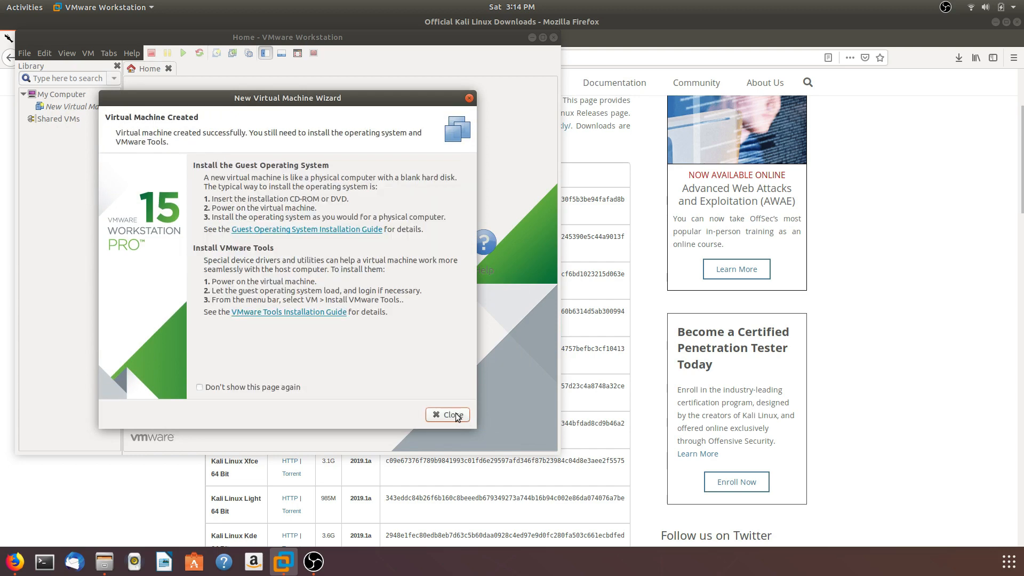
{"action": "left_click", "coordinate": [453, 415]}
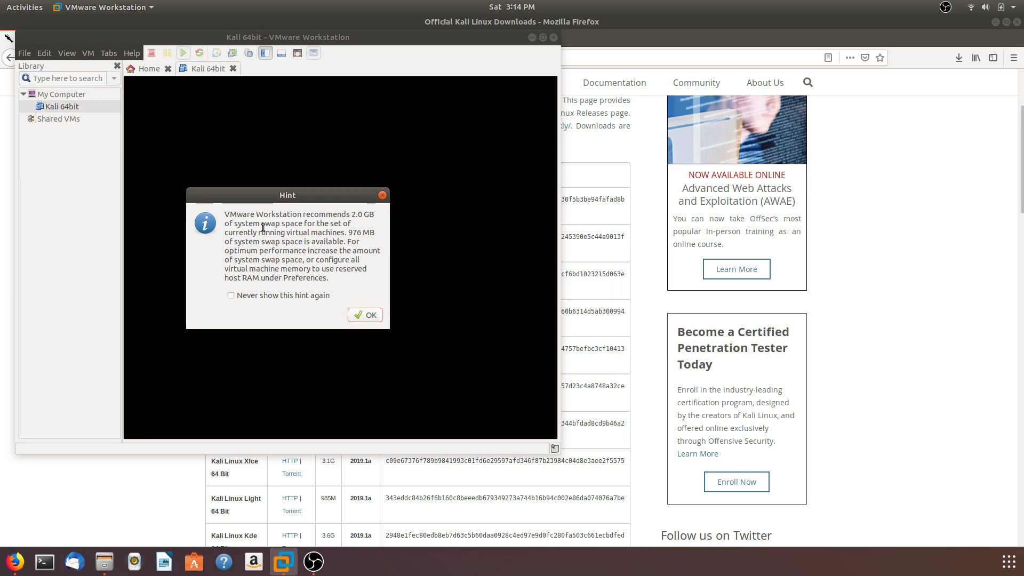
{"action": "left_click", "coordinate": [365, 317]}
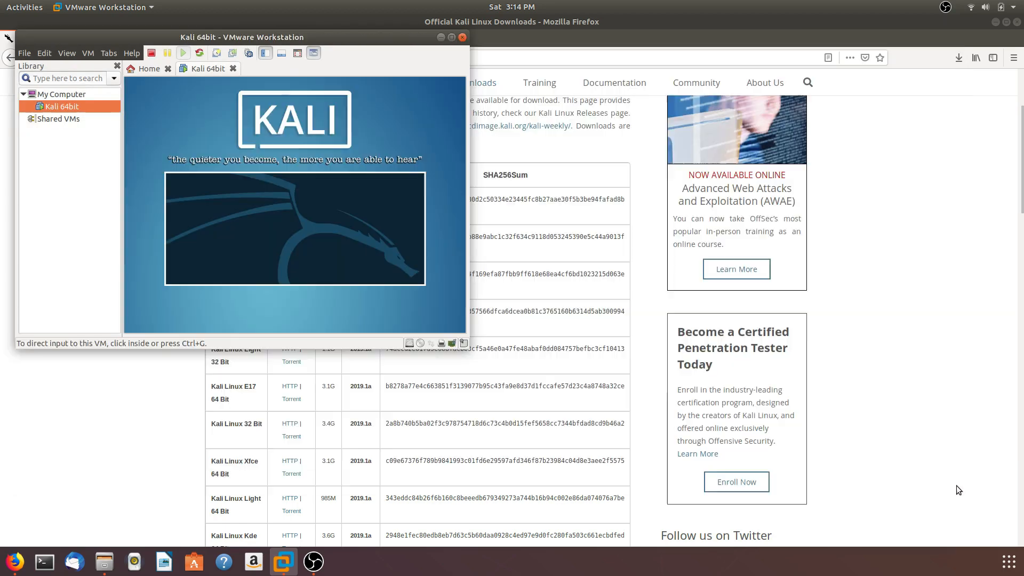
Start the Graphical install entry from the Kali boot menu inside the virtual machine
{"action": "left_click_drag", "start_coordinate": [465, 346], "coordinate": [929, 508]}
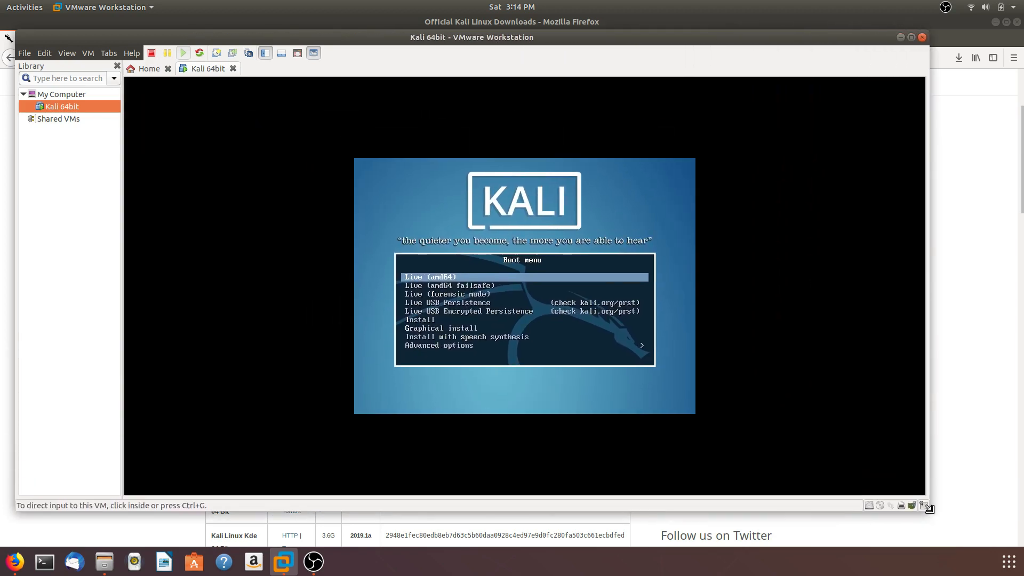
{"action": "left_click", "coordinate": [600, 281]}
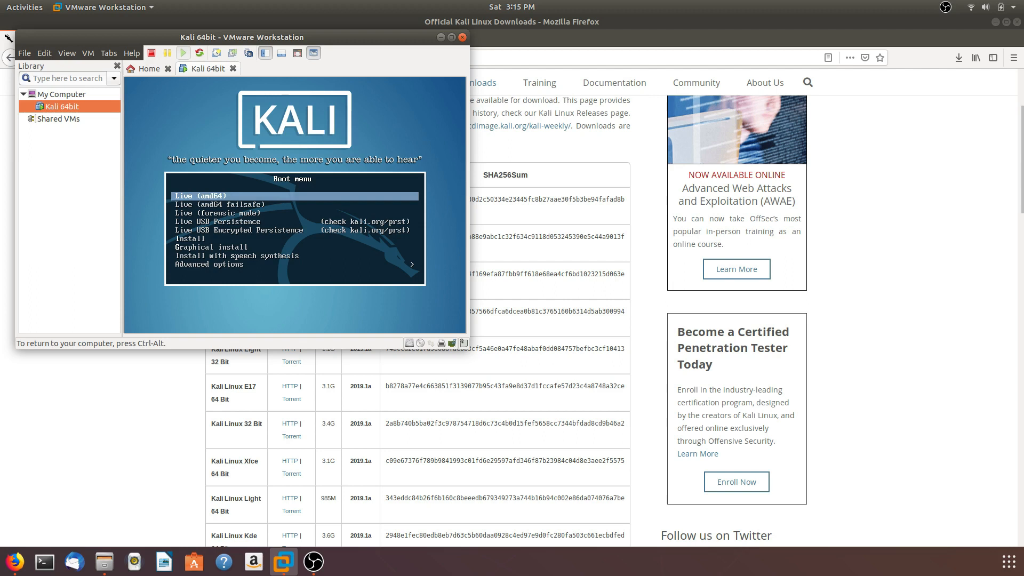
{"action": "key", "text": "Down"}
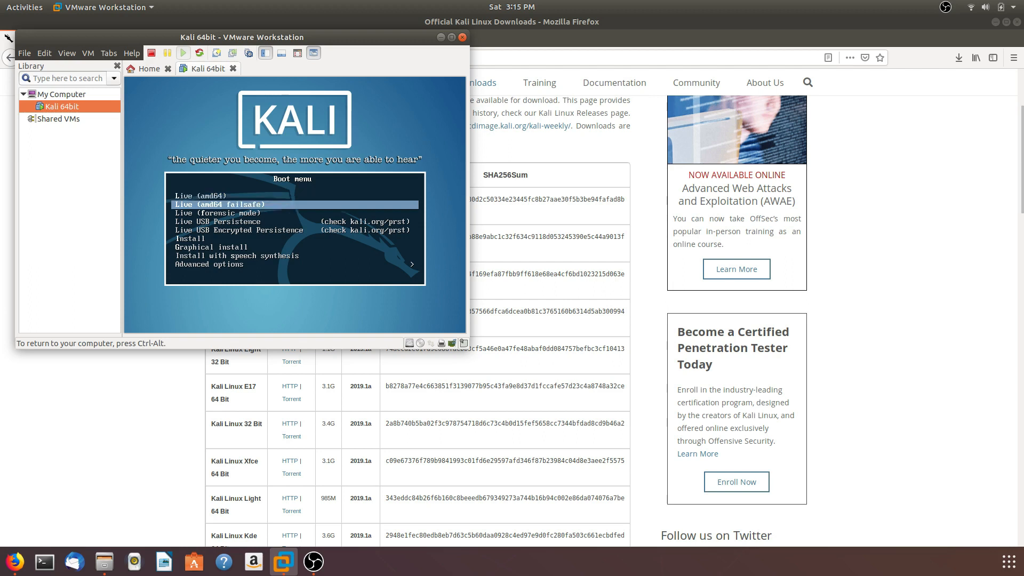
{"action": "key", "text": "Down"}
{"action": "key", "text": "Down"}
{"action": "key", "text": "Down"}
{"action": "key", "text": "Down"}
{"action": "key", "text": "Down"}
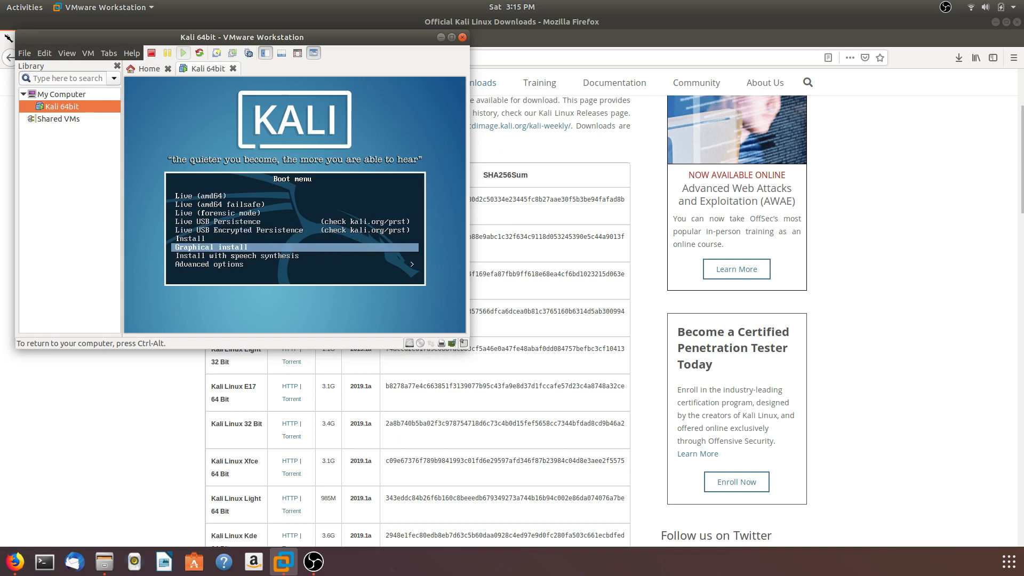
{"action": "key", "text": "Up"}
{"action": "key", "text": "Up"}
{"action": "key", "text": "Up"}
{"action": "key", "text": "Down"}
{"action": "key", "text": "Down"}
{"action": "key", "text": "Down"}
{"action": "key", "text": "Down"}
{"action": "key", "text": "Up"}
{"action": "key", "text": "Return"}
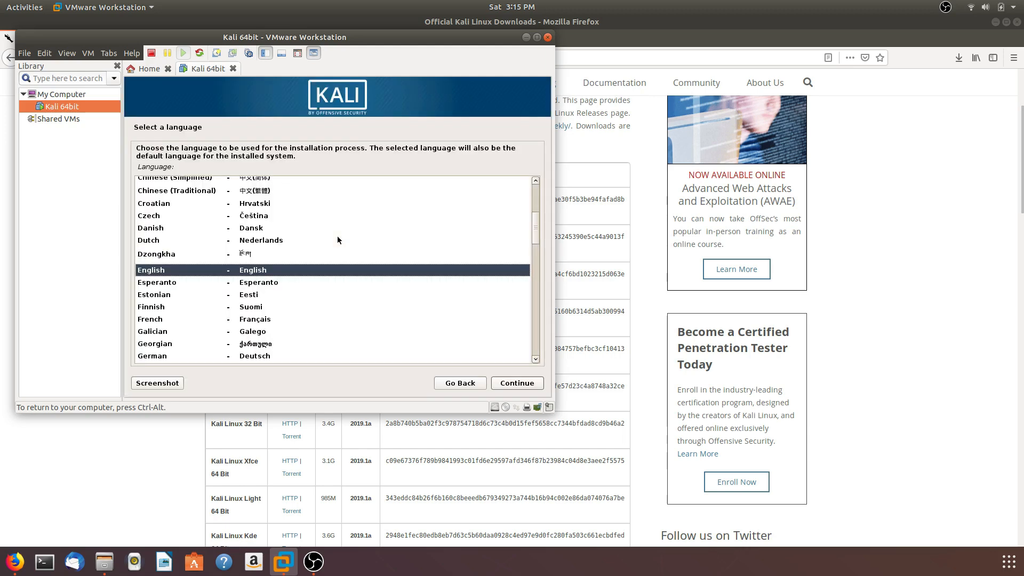
Accept English as the installation language, United States as the location and American English as the keymap
{"action": "key", "text": "Return"}
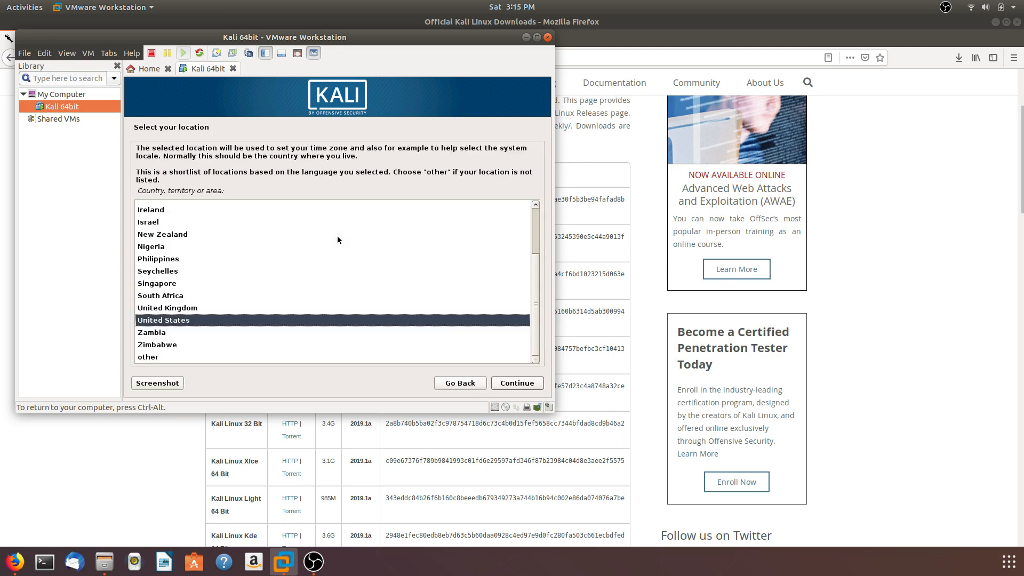
{"action": "key", "text": "Return"}
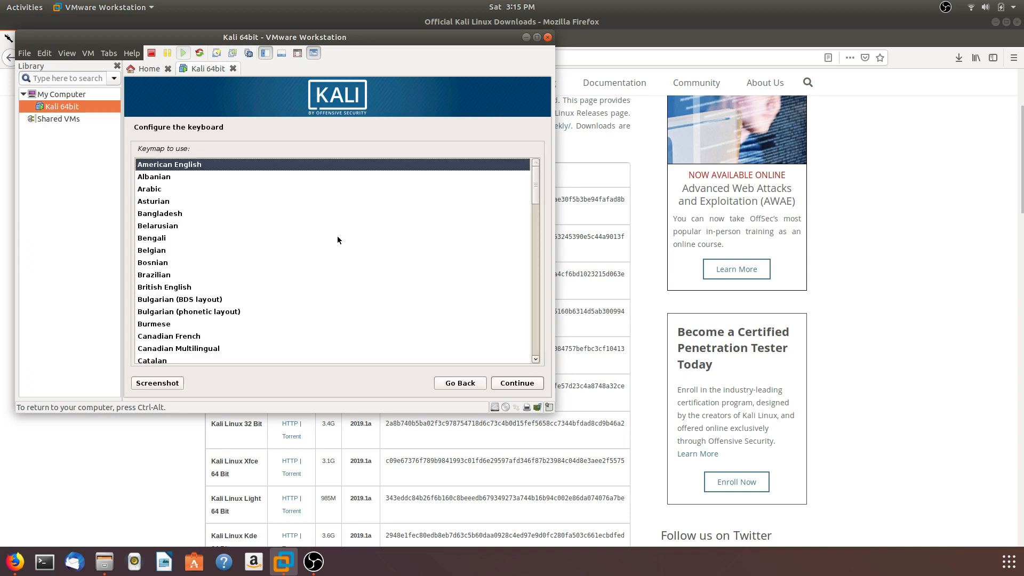
{"action": "key", "text": "Return"}
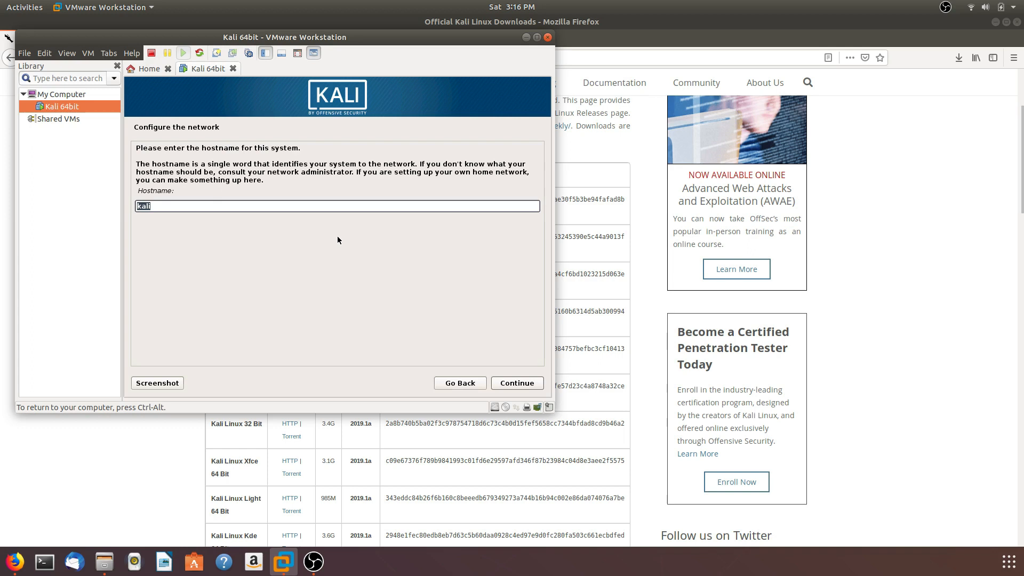
Replace the default hostname of the new system with "phexcom" and continue
{"action": "left_click", "coordinate": [384, 204]}
{"action": "key", "text": "BackSpace"}
{"action": "key", "text": "BackSpace"}
{"action": "key", "text": "BackSpace"}
{"action": "key", "text": "BackSpace"}
{"action": "type", "text": "phexcom"}
{"action": "left_click", "coordinate": [514, 381]}
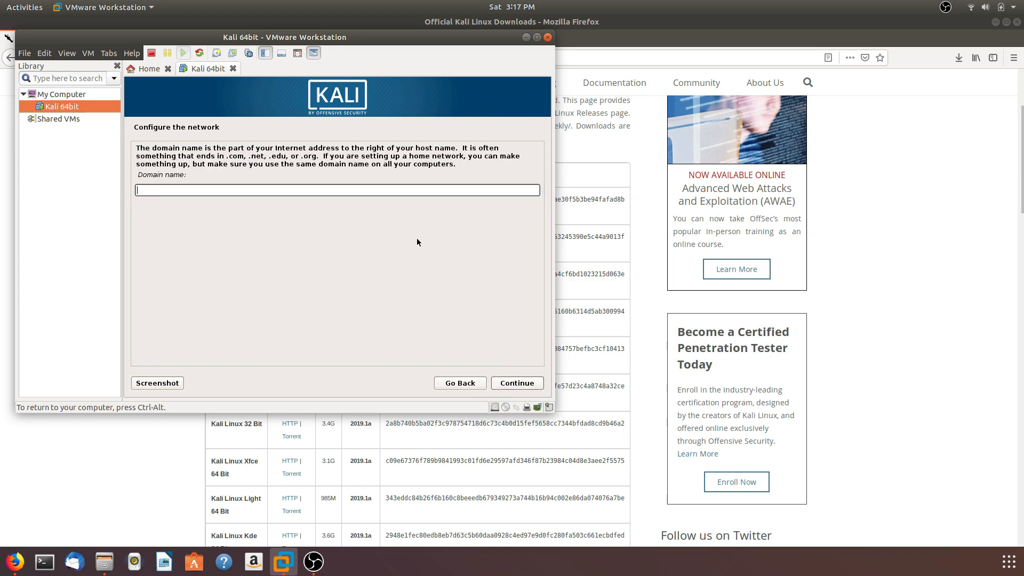
Set the network domain name to "localhost" and continue
{"action": "type", "text": "local"}
{"action": "key", "text": "BackSpace"}
{"action": "type", "text": "host"}
{"action": "left_click", "coordinate": [500, 384]}
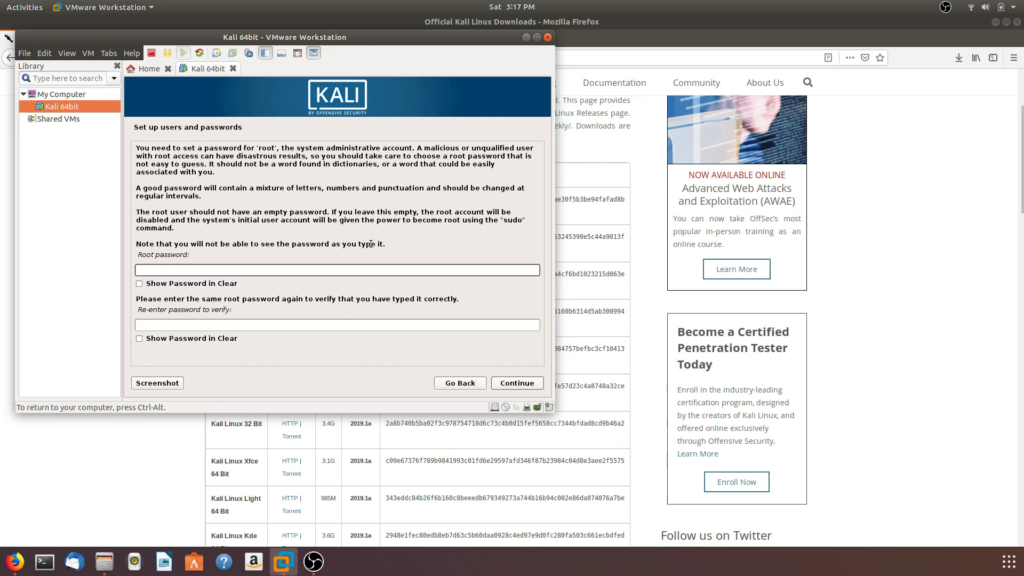
Enter and verify the root password, and accept the Eastern time zone for the clock
{"action": "type", "text": "123456789"}
{"action": "key", "text": "Tab"}
{"action": "key", "text": "Tab"}
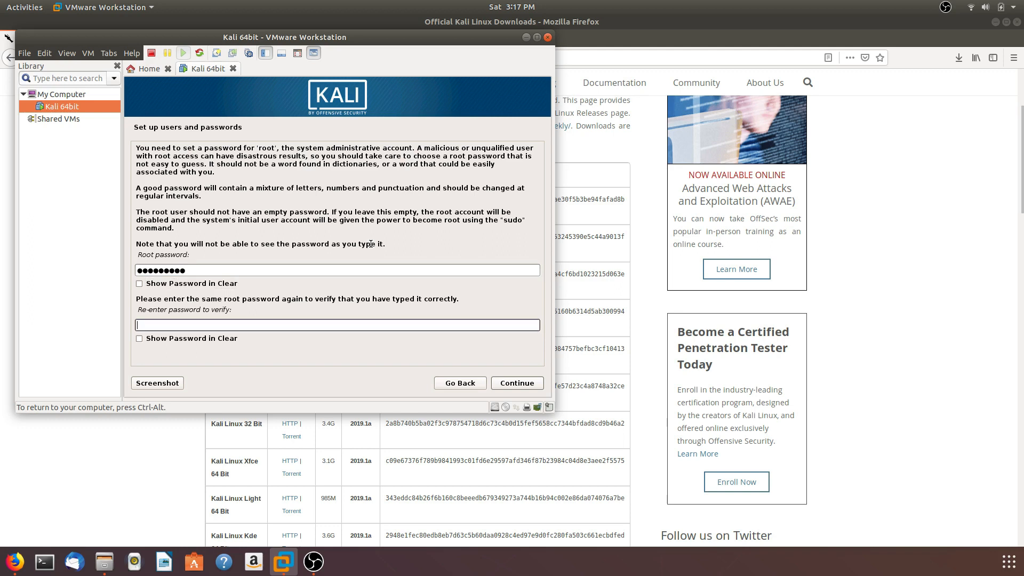
{"action": "type", "text": "123456789"}
{"action": "left_click", "coordinate": [516, 383]}
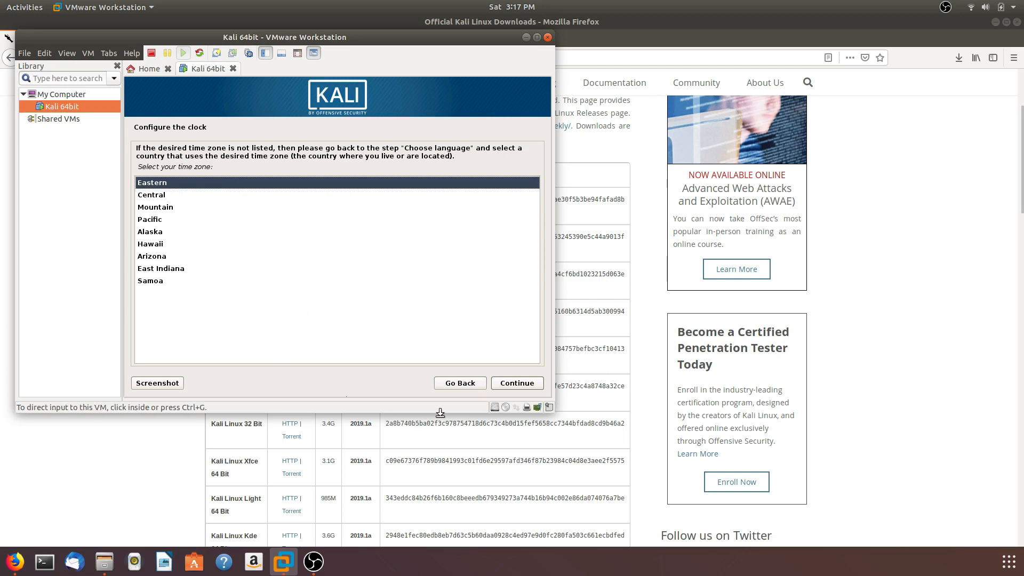
{"action": "left_click", "coordinate": [514, 383]}
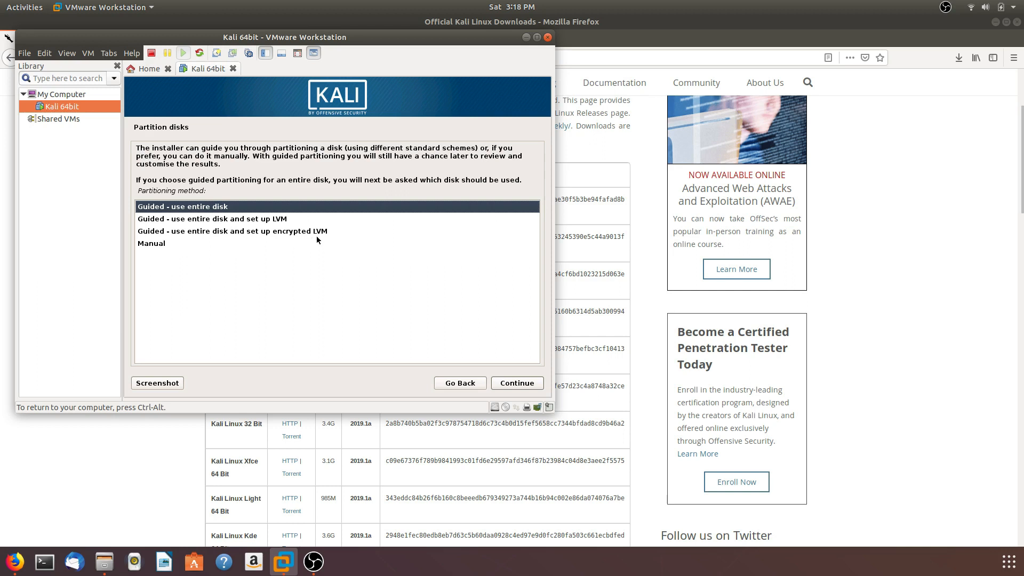
Set up guided partitioning that uses the entire sda virtual disk with all files in one partition
{"action": "left_click", "coordinate": [284, 233]}
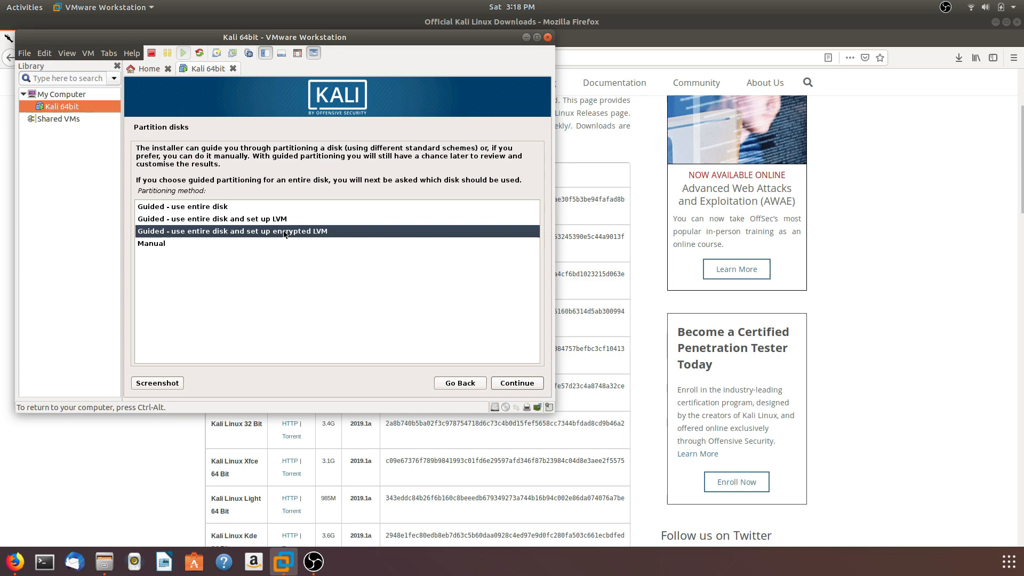
{"action": "key", "text": "Up"}
{"action": "key", "text": "Up"}
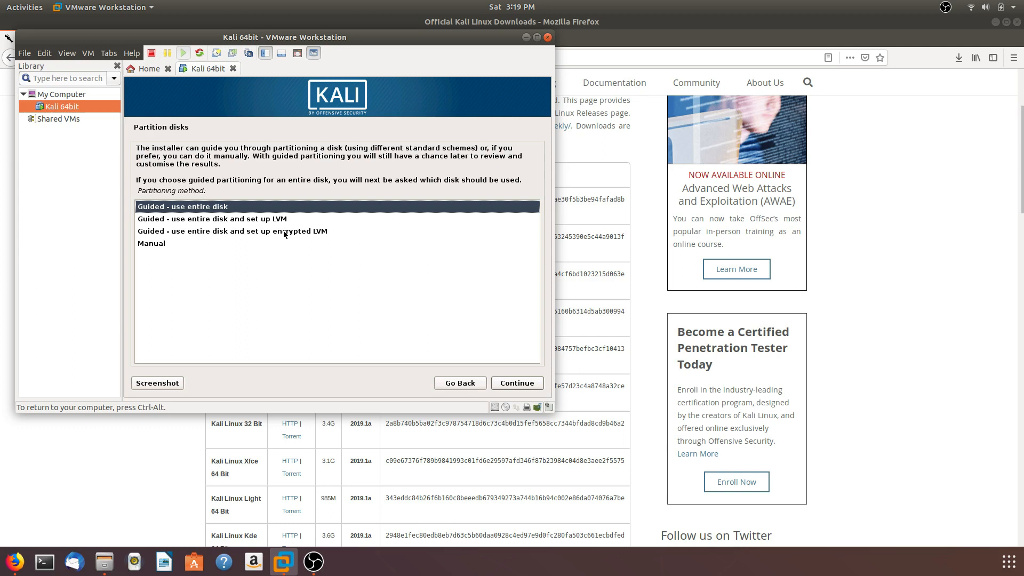
{"action": "key", "text": "Return"}
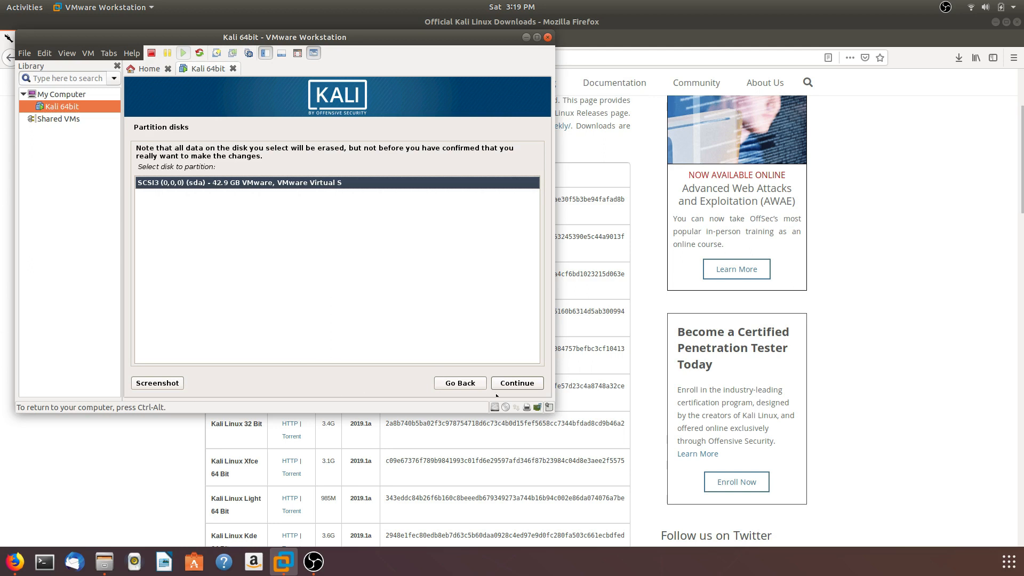
{"action": "left_click", "coordinate": [527, 385]}
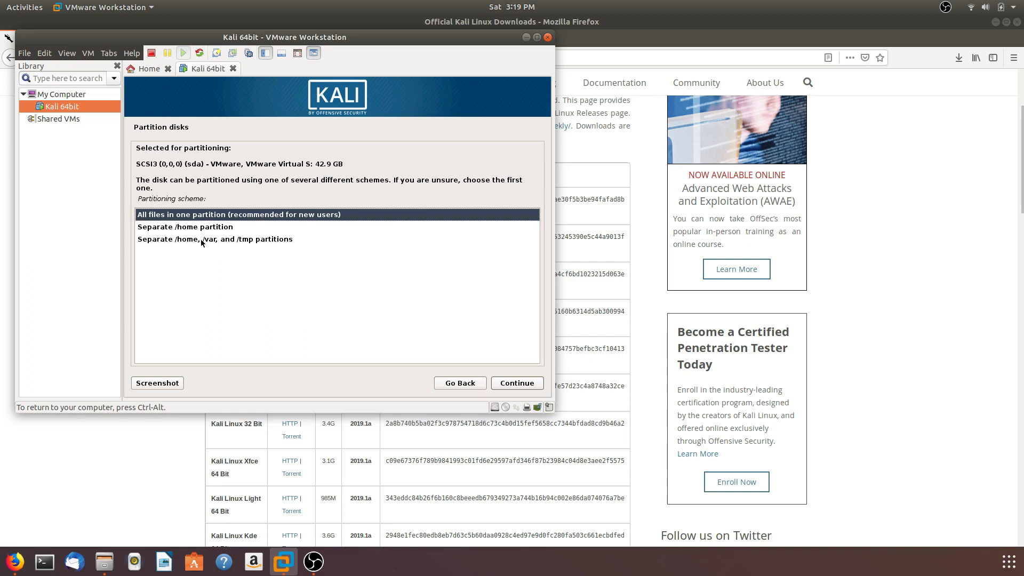
{"action": "left_click", "coordinate": [514, 384]}
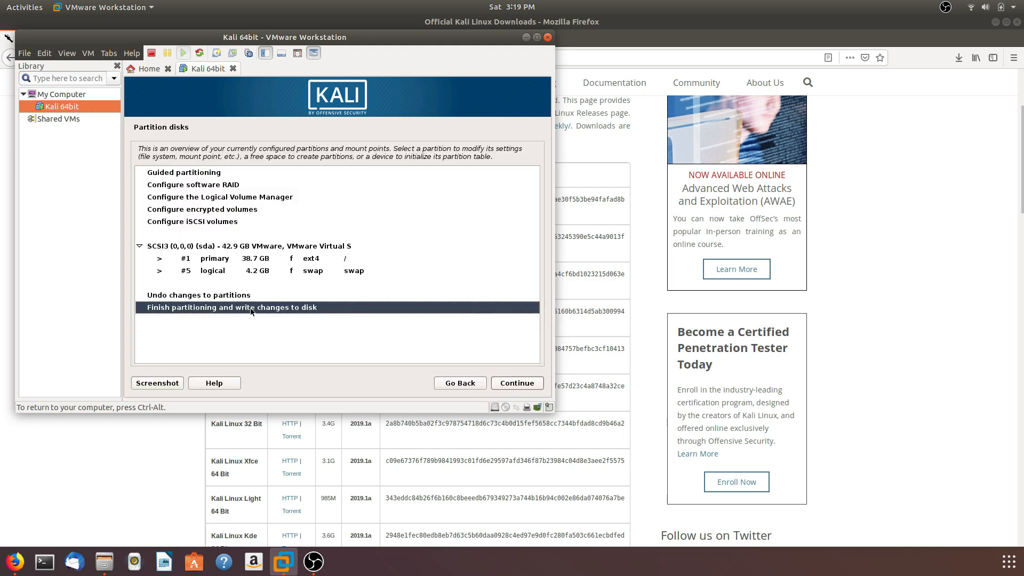
Finish partitioning and confirm writing the changes to the disk
{"action": "left_click", "coordinate": [502, 384]}
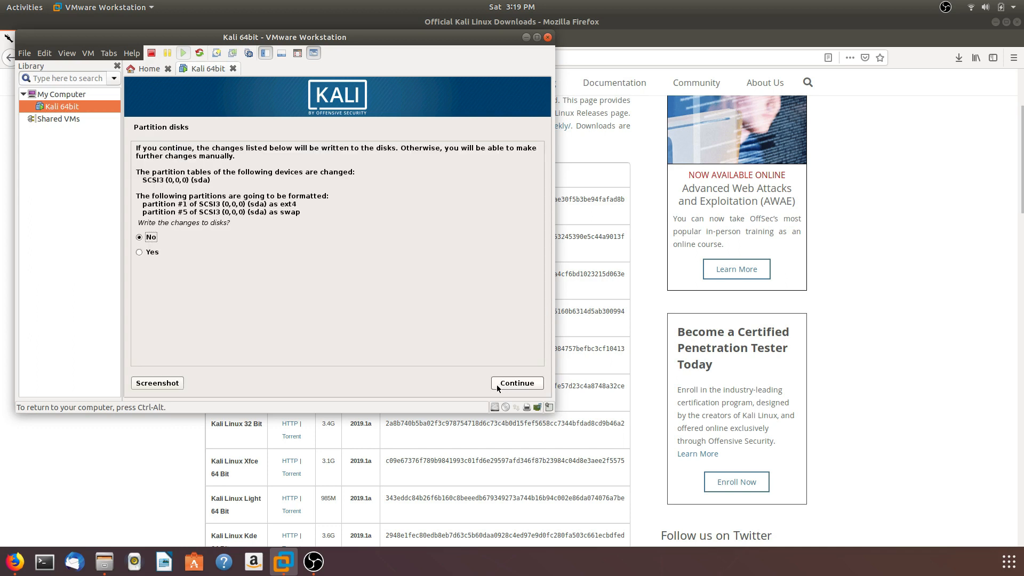
{"action": "left_click", "coordinate": [153, 252]}
{"action": "left_click", "coordinate": [514, 384]}
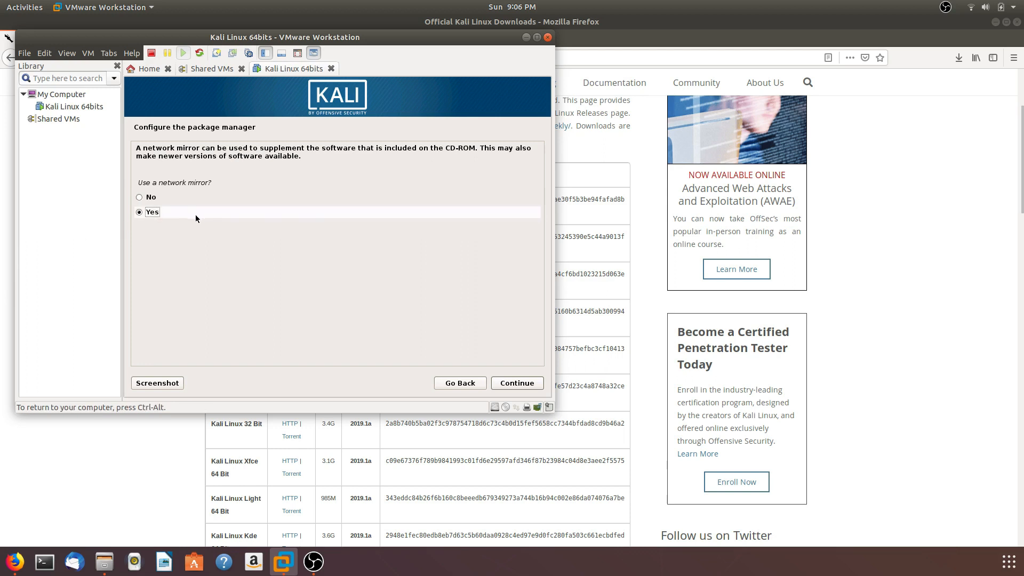
Configure the package manager to use a network mirror and leave the HTTP proxy blank
{"action": "left_click", "coordinate": [511, 385]}
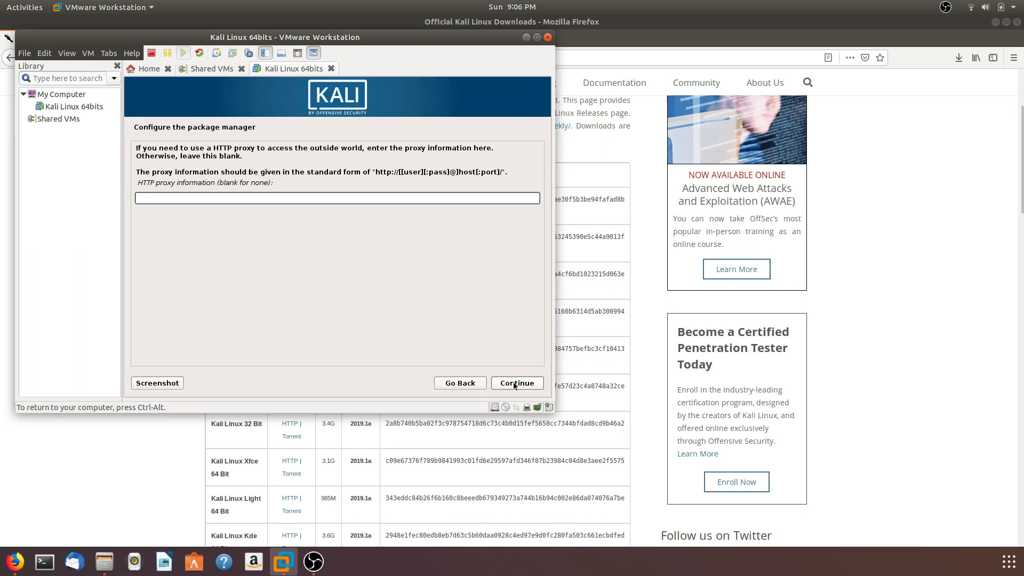
{"action": "left_click", "coordinate": [515, 384]}
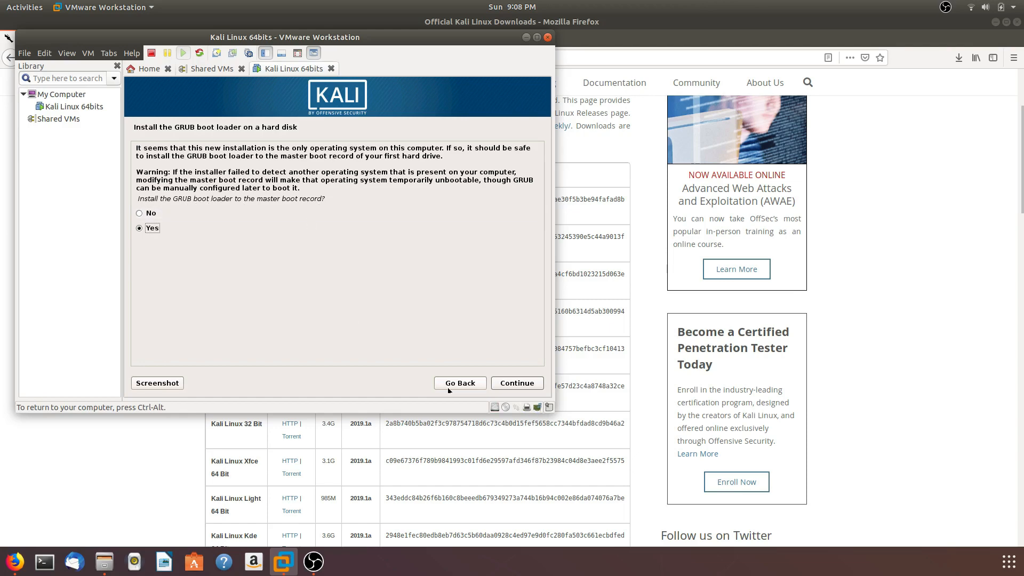
Install the GRUB boot loader to the master boot record on /dev/sda
{"action": "left_click", "coordinate": [518, 383]}
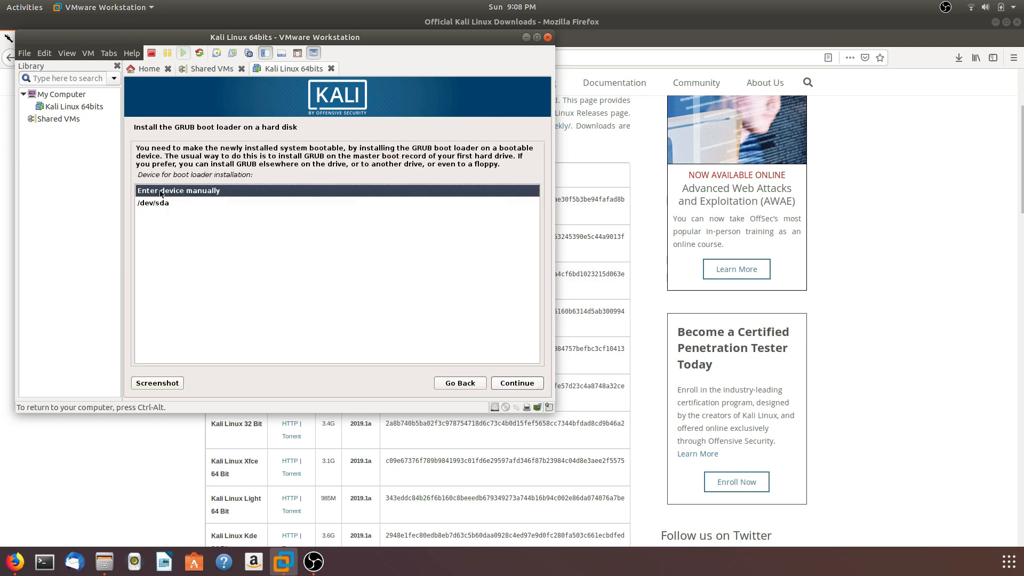
{"action": "left_click", "coordinate": [164, 203]}
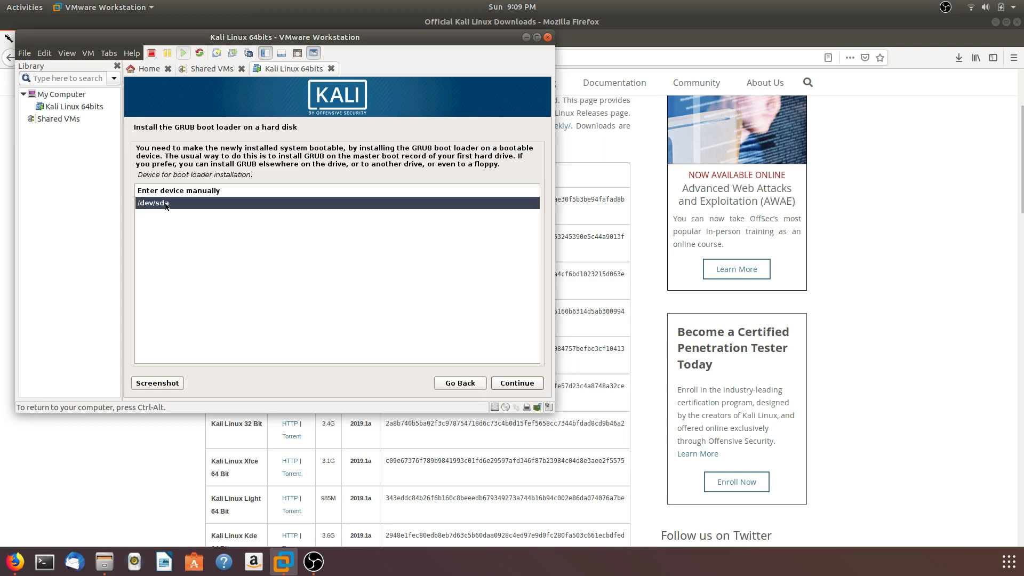
{"action": "left_click", "coordinate": [516, 383]}
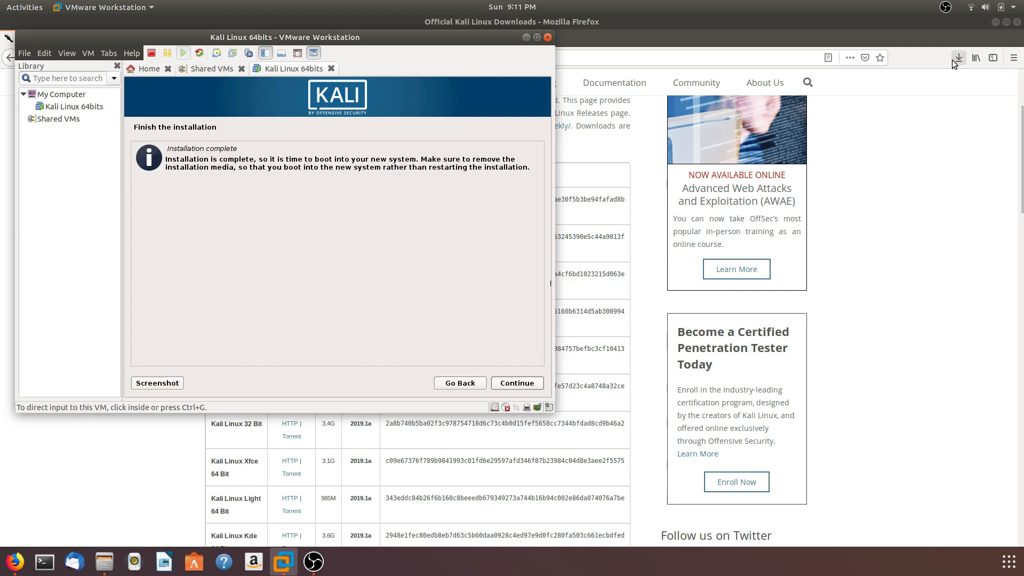
Complete the installation, reboot into the new Kali system and release the pointer from the virtual machine
{"action": "left_click", "coordinate": [550, 283]}
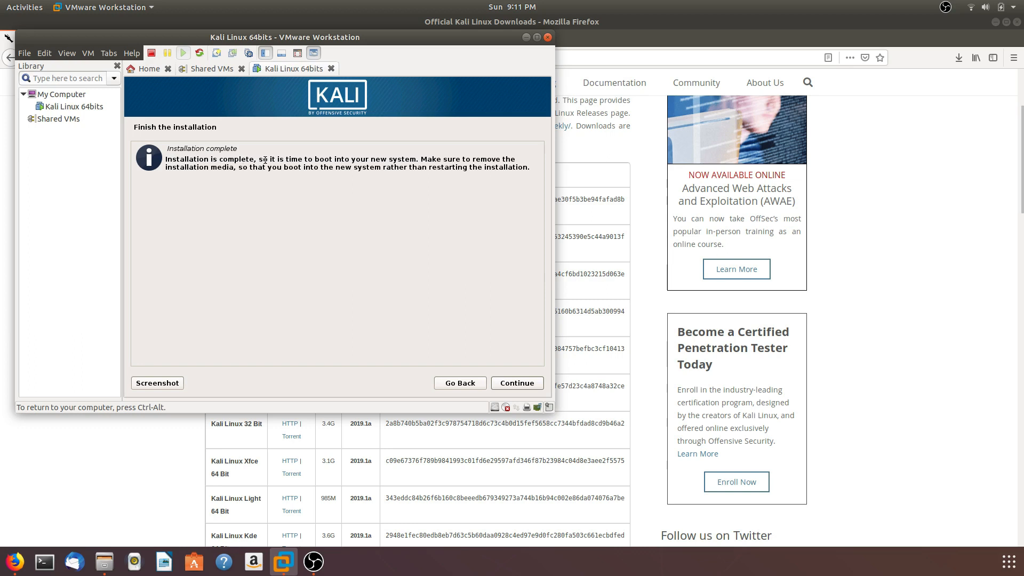
{"action": "left_click", "coordinate": [522, 384]}
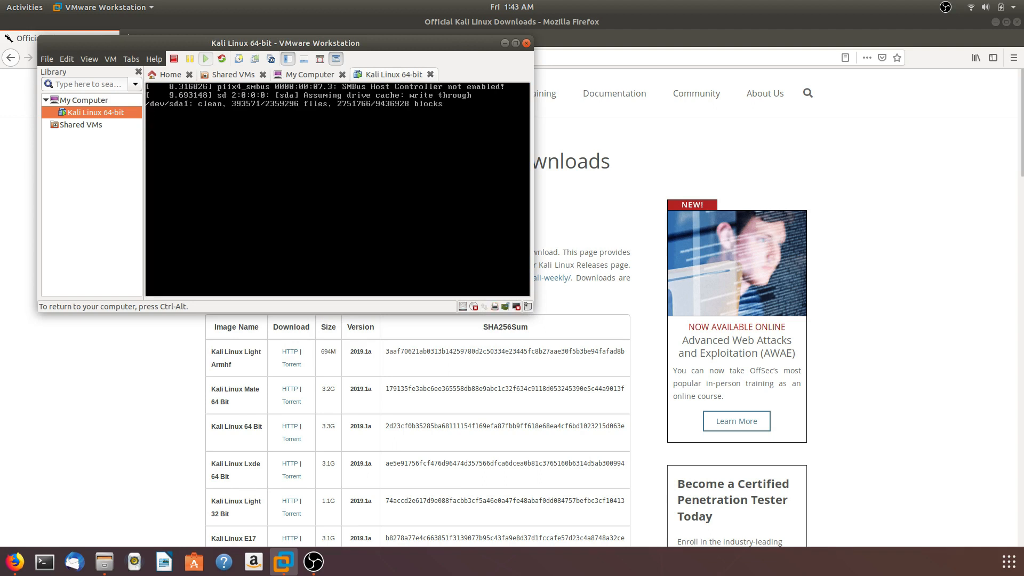
{"action": "key", "text": "ctrl+alt"}
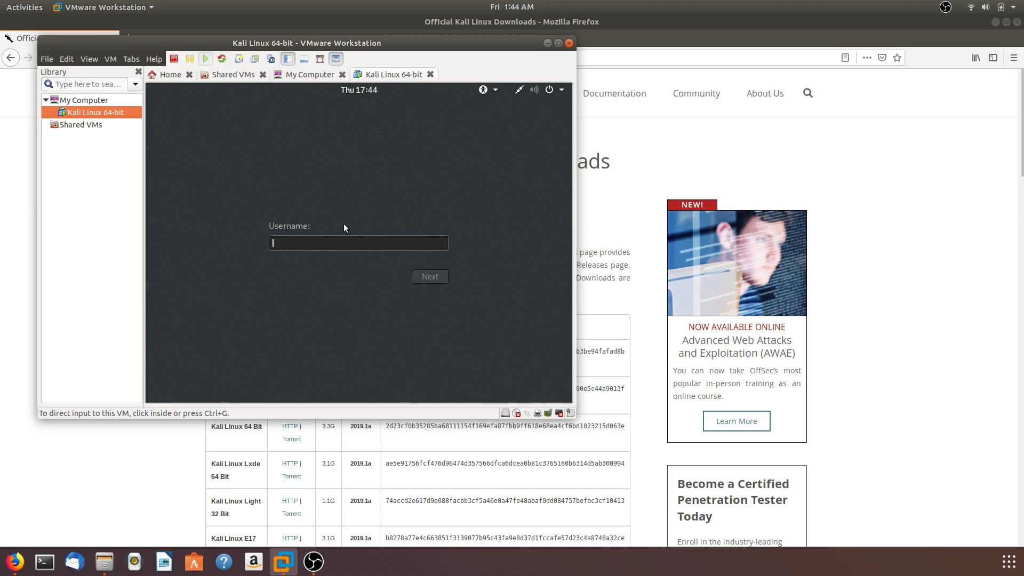
Sign in to Kali as root with the account password
{"action": "left_click", "coordinate": [388, 242]}
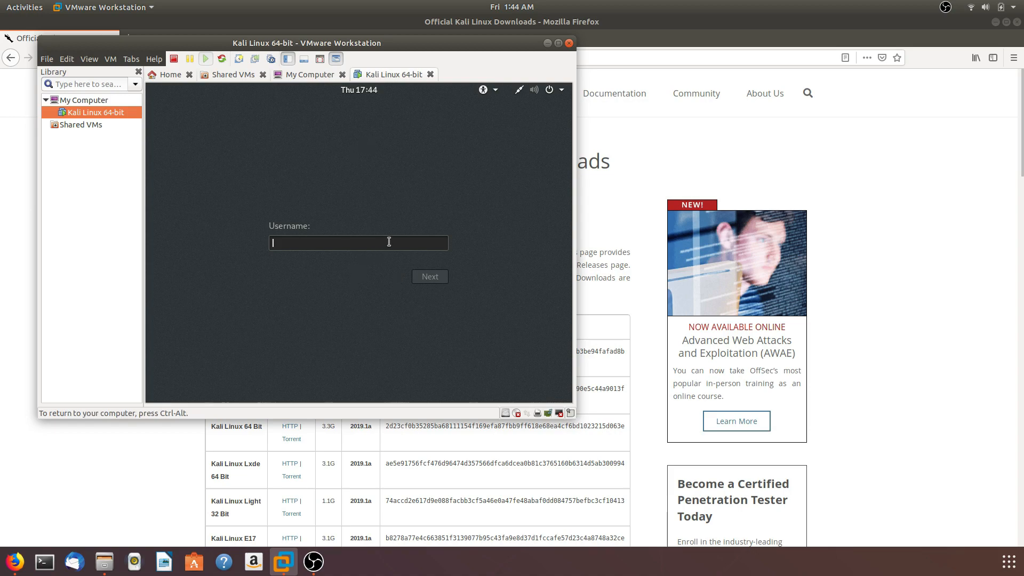
{"action": "type", "text": "root"}
{"action": "key", "text": "Return"}
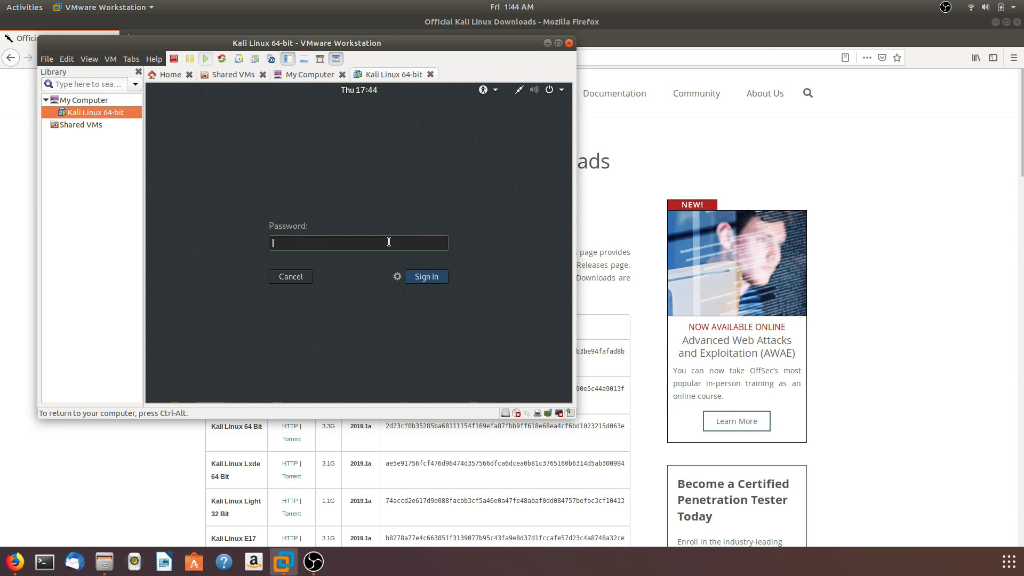
{"action": "type", "text": "*******"}
{"action": "type", "text": "**"}
{"action": "left_click", "coordinate": [438, 278]}
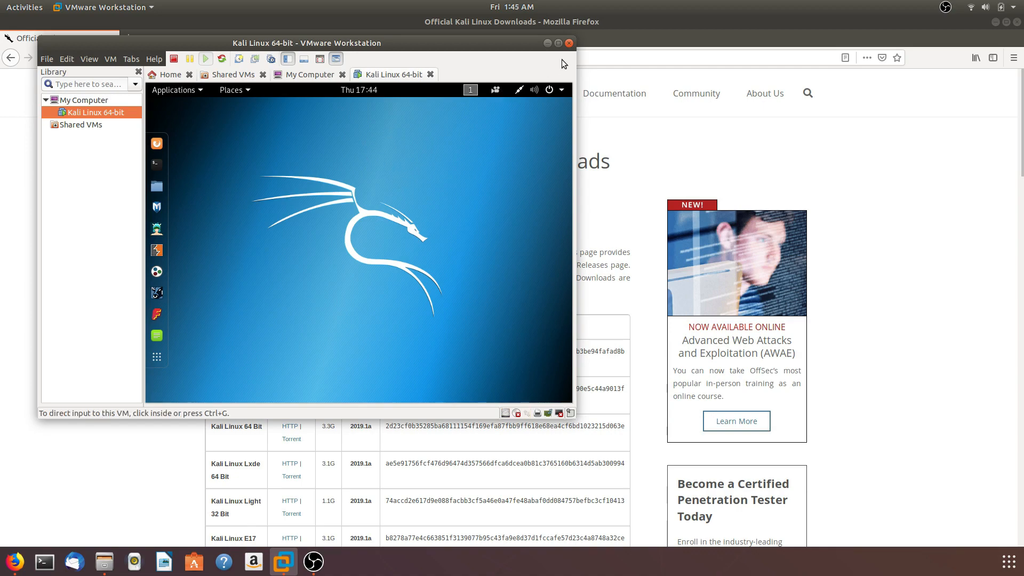
Maximize the virtual machine window and connect the VMware Tools installer CD to the Kali guest
{"action": "left_click", "coordinate": [557, 44]}
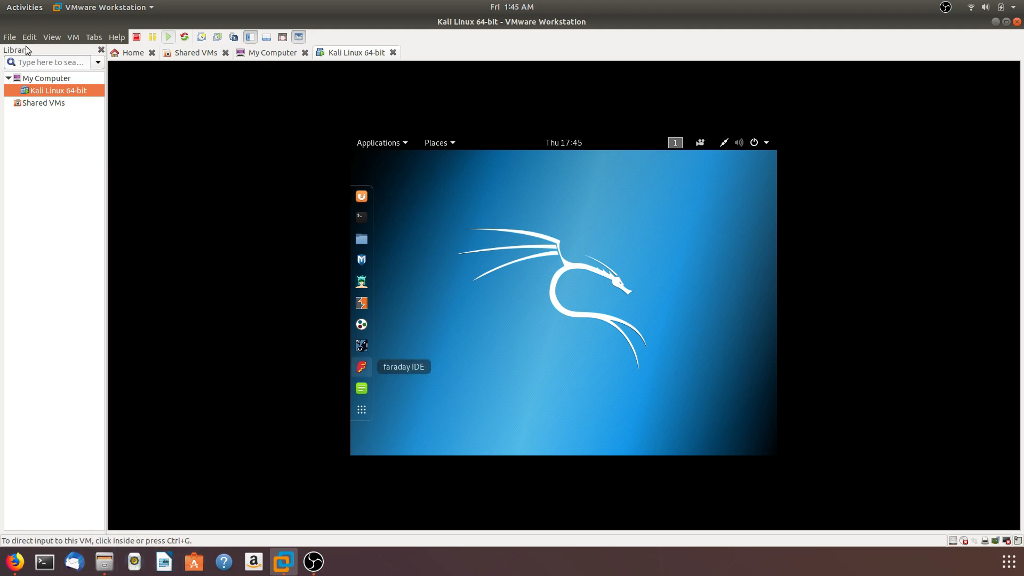
{"action": "left_click", "coordinate": [74, 39]}
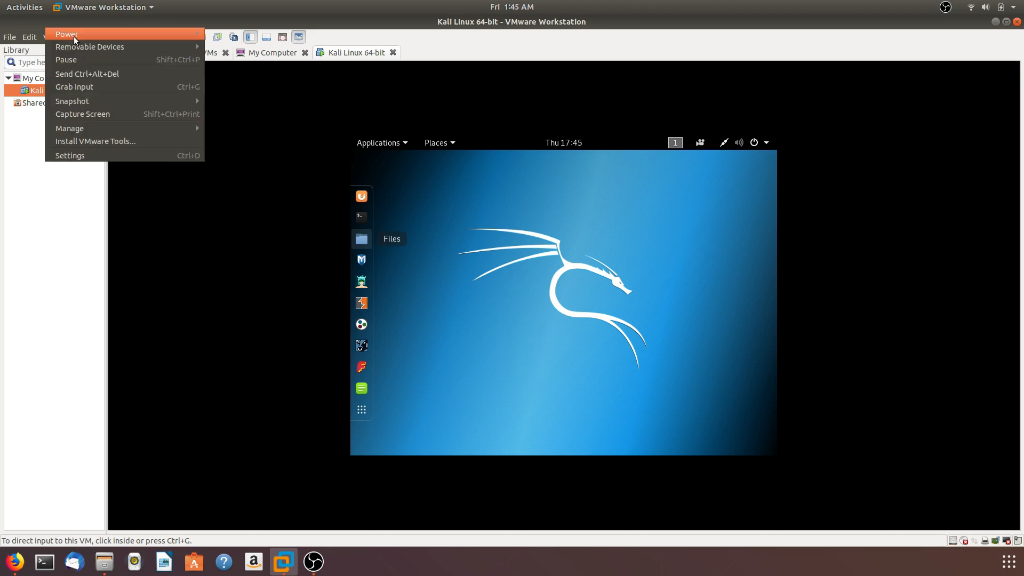
{"action": "left_click", "coordinate": [104, 141]}
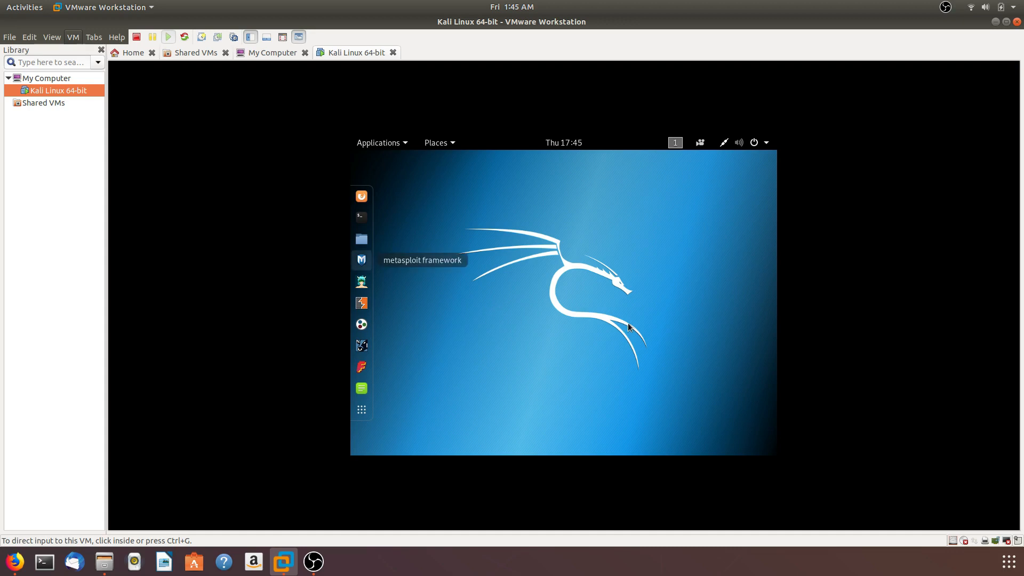
{"action": "left_click", "coordinate": [362, 240]}
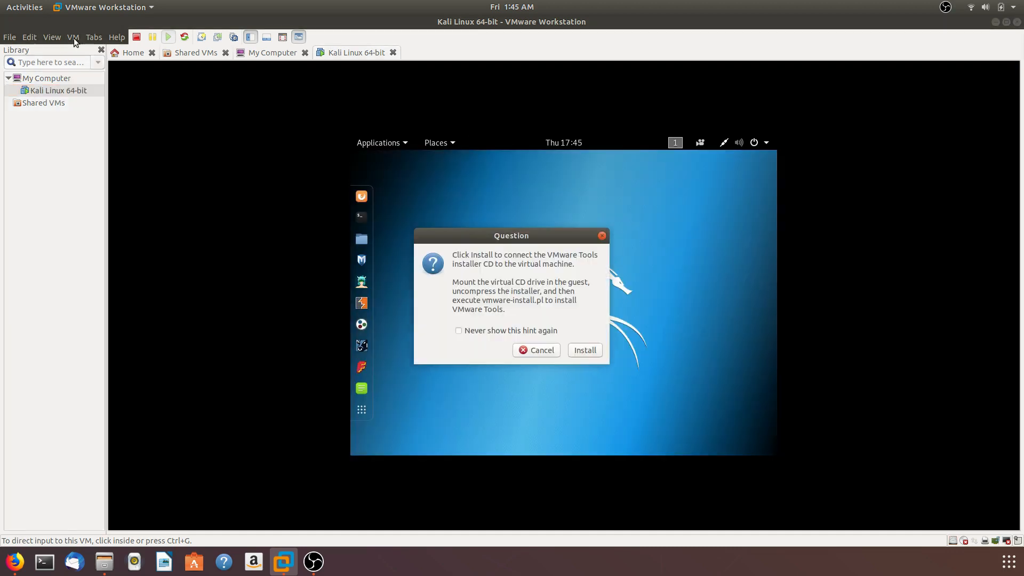
{"action": "left_click", "coordinate": [543, 282]}
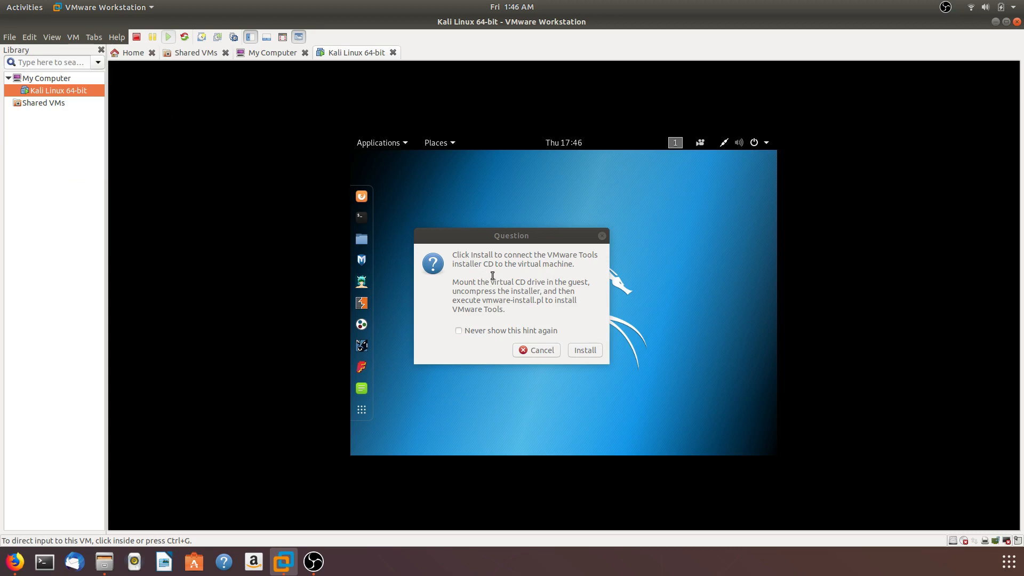
{"action": "left_click", "coordinate": [588, 350]}
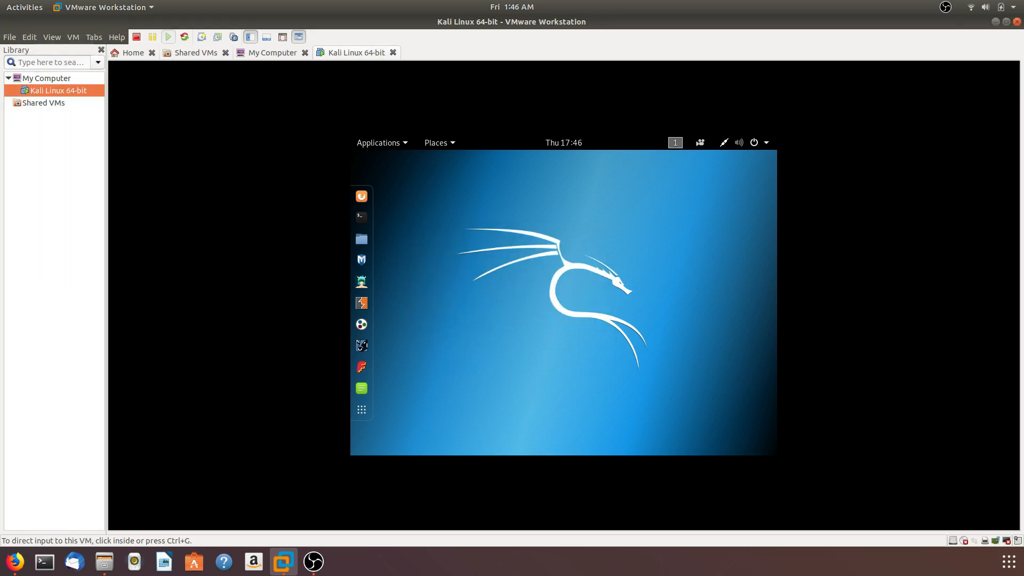
{"action": "left_click", "coordinate": [514, 303]}
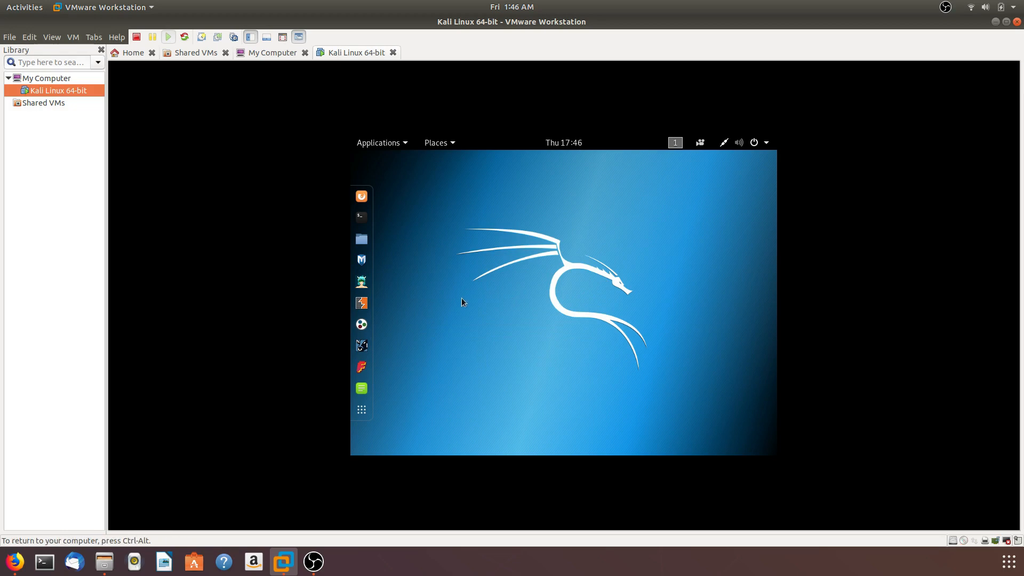
Open the mounted VMware Tools disc in Kali's file manager and copy VMwareTools-10.3.2-9925305.tar.gz to the Desktop folder
{"action": "left_click", "coordinate": [362, 241]}
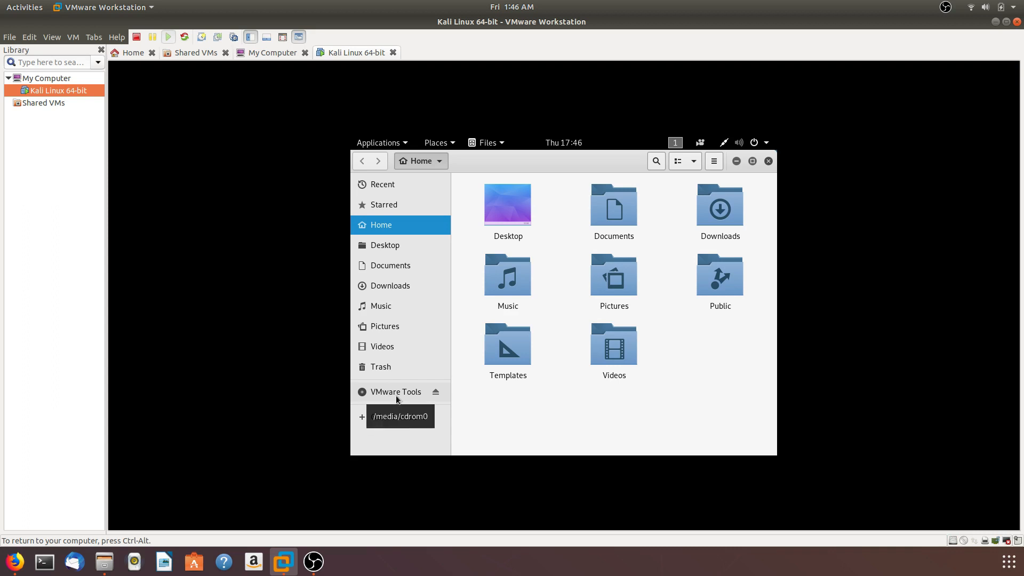
{"action": "left_click", "coordinate": [396, 395]}
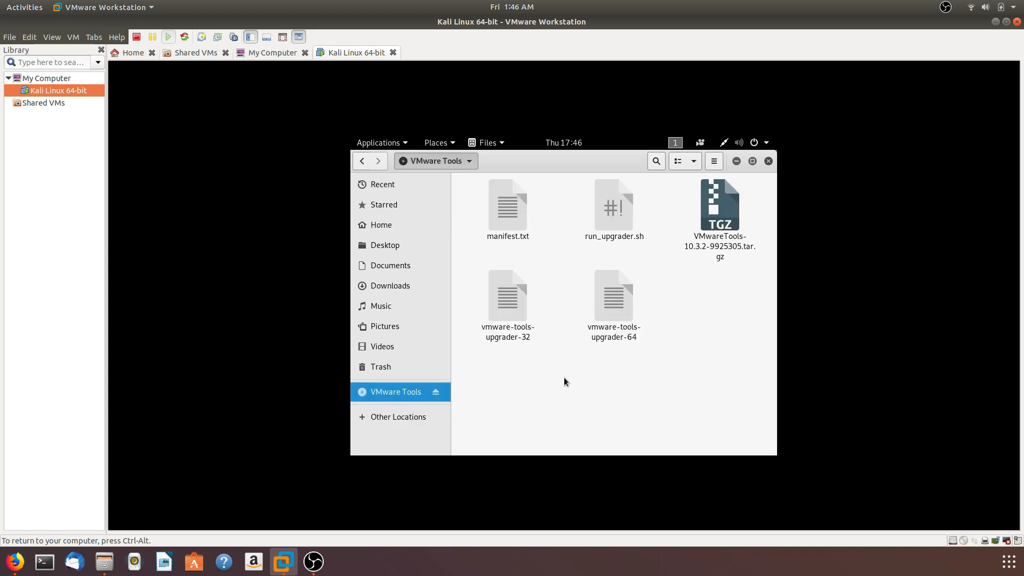
{"action": "left_click_drag", "start_coordinate": [742, 258], "coordinate": [703, 292]}
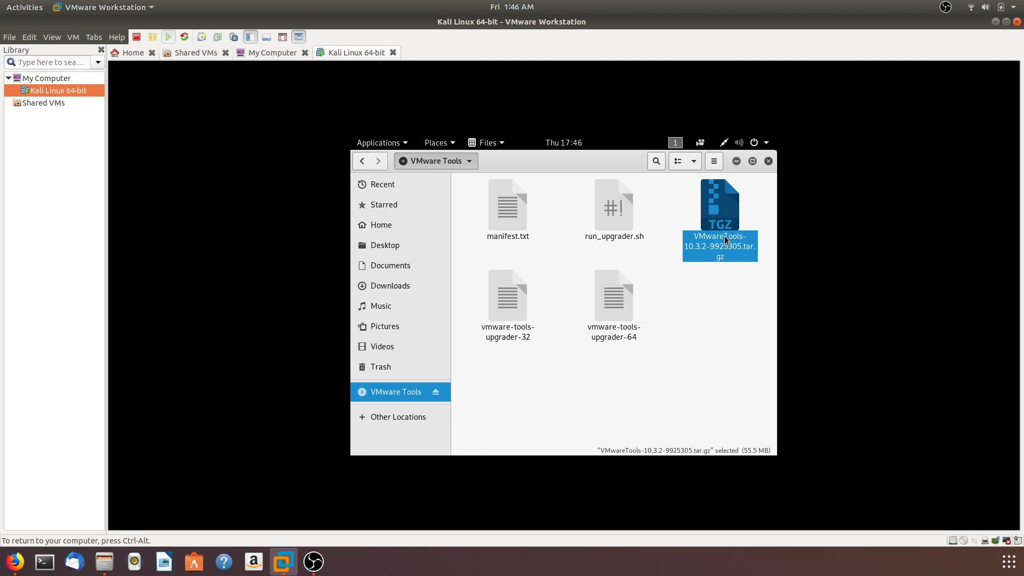
{"action": "left_click_drag", "start_coordinate": [724, 239], "coordinate": [417, 256]}
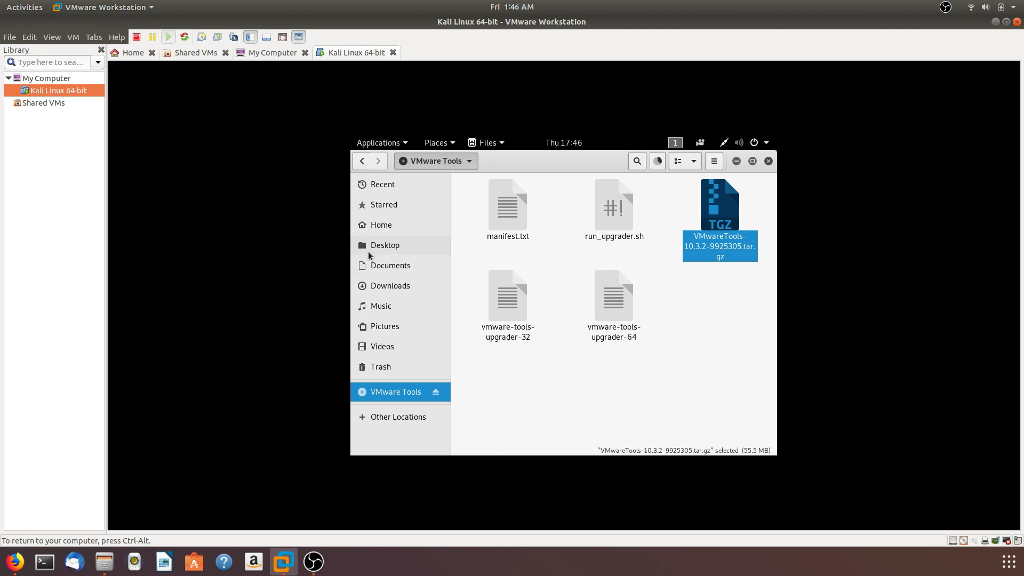
Extract VMwareTools-10.3.2-9925305.tar.gz in place in the Desktop folder
{"action": "left_click", "coordinate": [382, 249]}
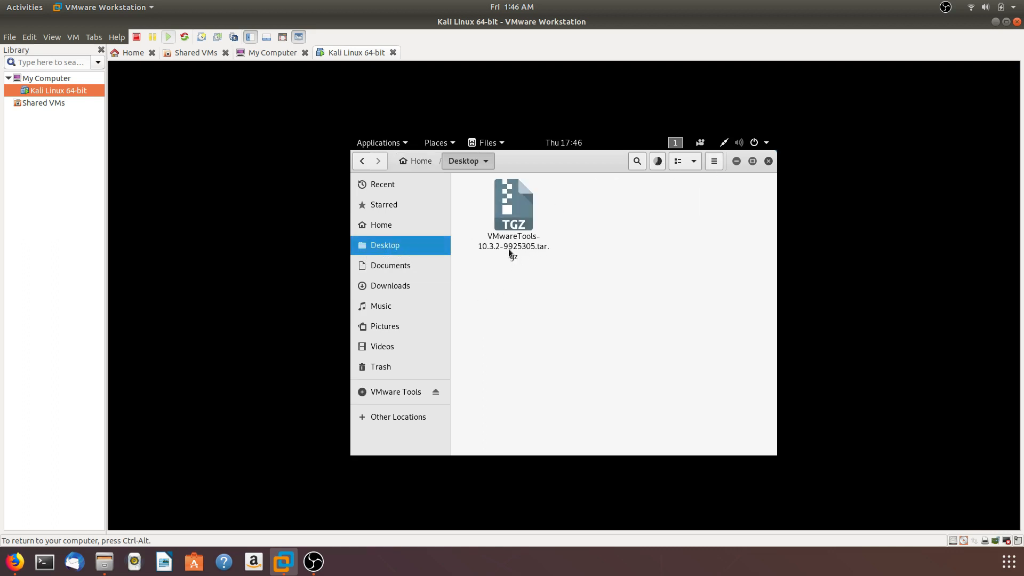
{"action": "left_click", "coordinate": [659, 162]}
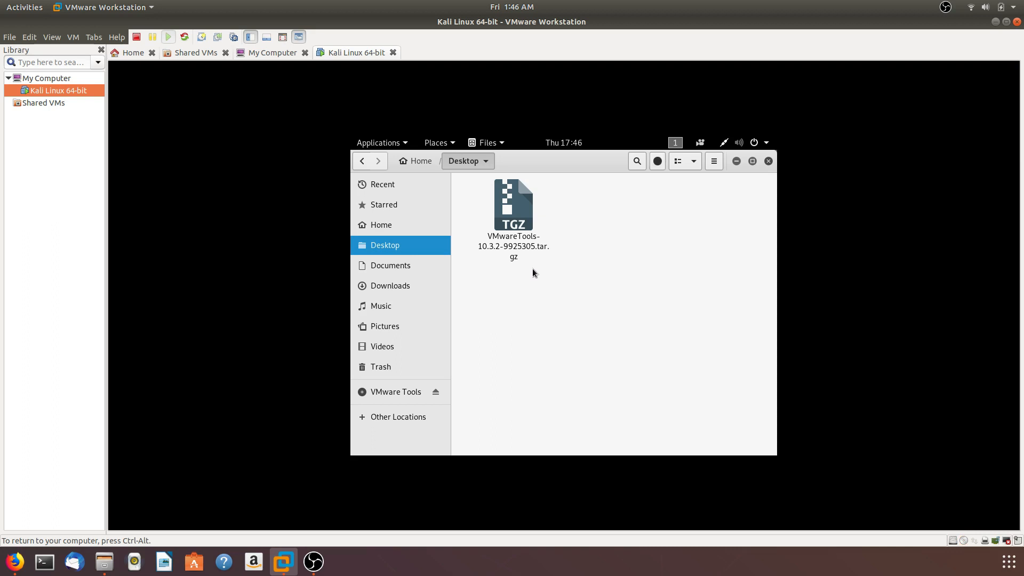
{"action": "left_click", "coordinate": [512, 235]}
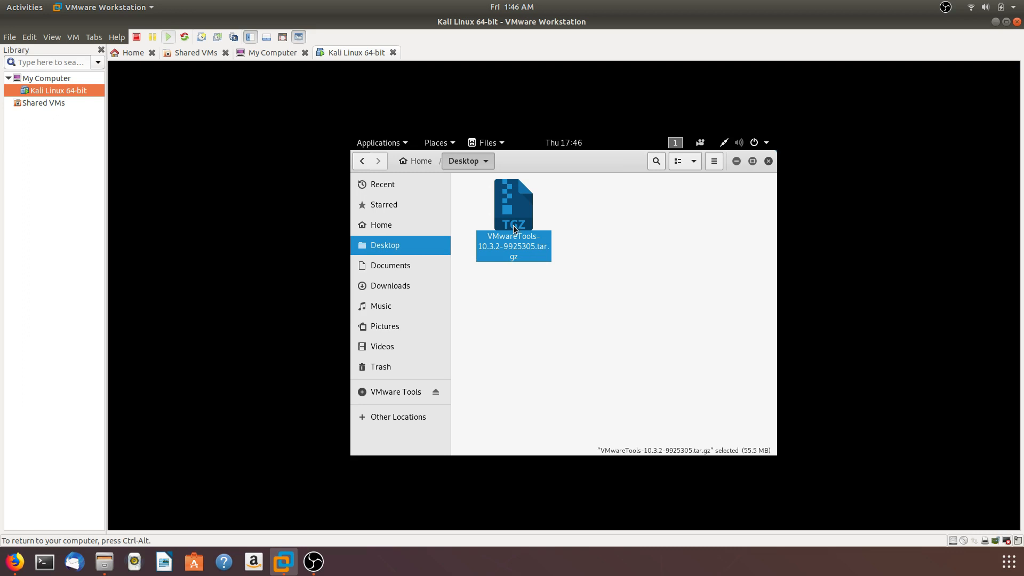
{"action": "right_click", "coordinate": [513, 229]}
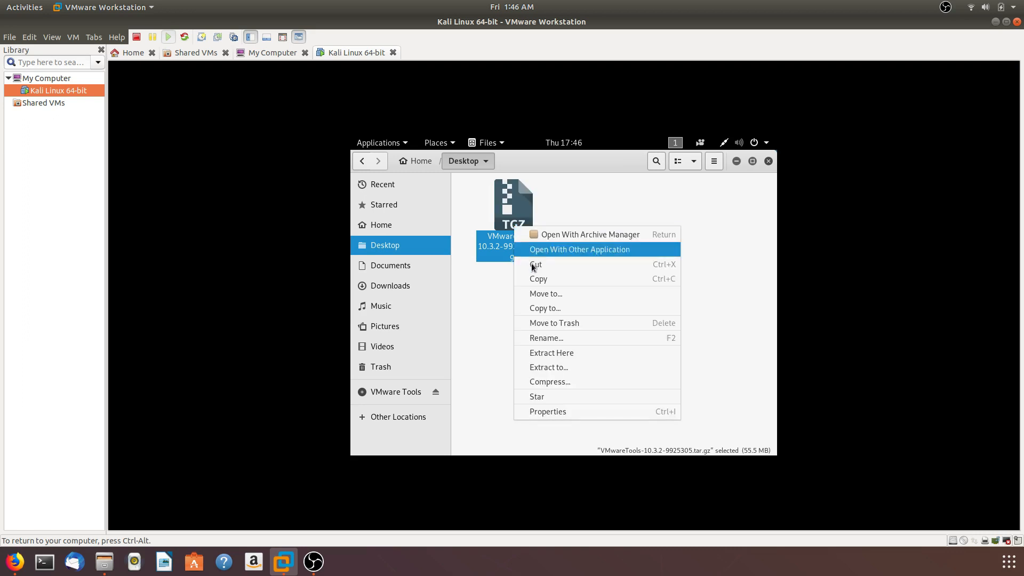
{"action": "left_click", "coordinate": [559, 353]}
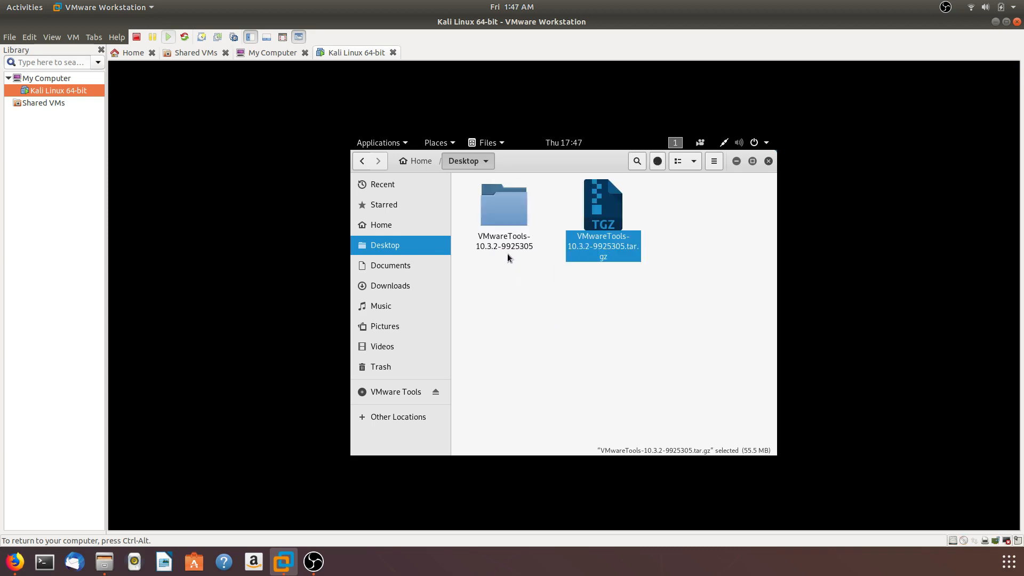
Browse into the extracted folder's vmware-tools-distrib subfolder, open a terminal there and reposition the terminal window
{"action": "double_click", "coordinate": [515, 220]}
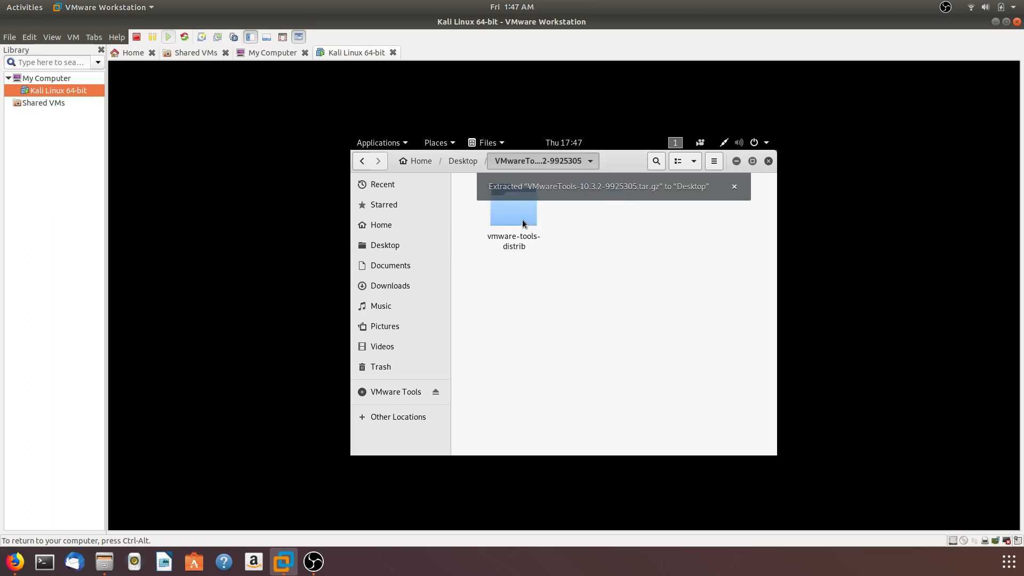
{"action": "double_click", "coordinate": [523, 223]}
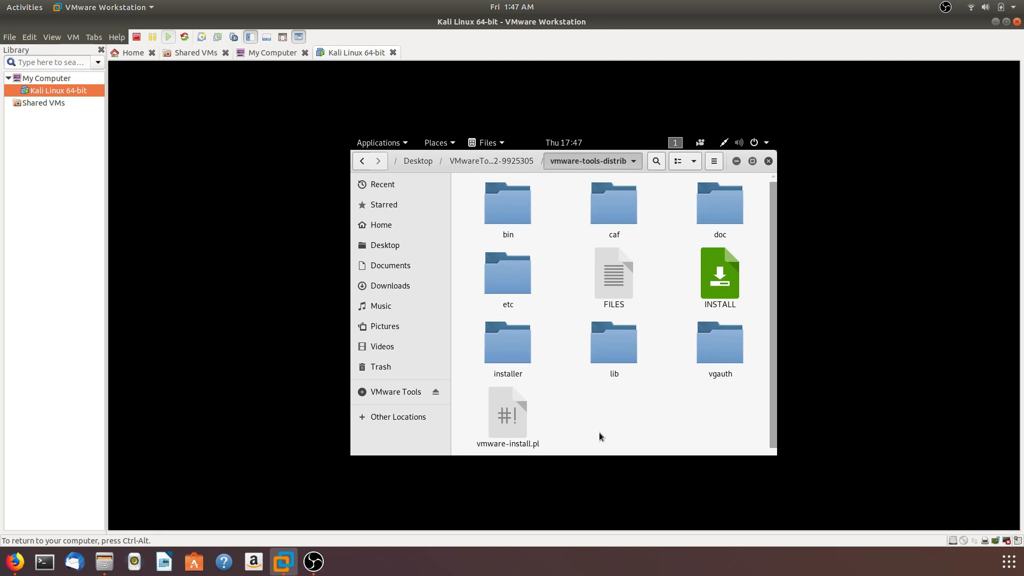
{"action": "left_click_drag", "start_coordinate": [588, 434], "coordinate": [474, 419]}
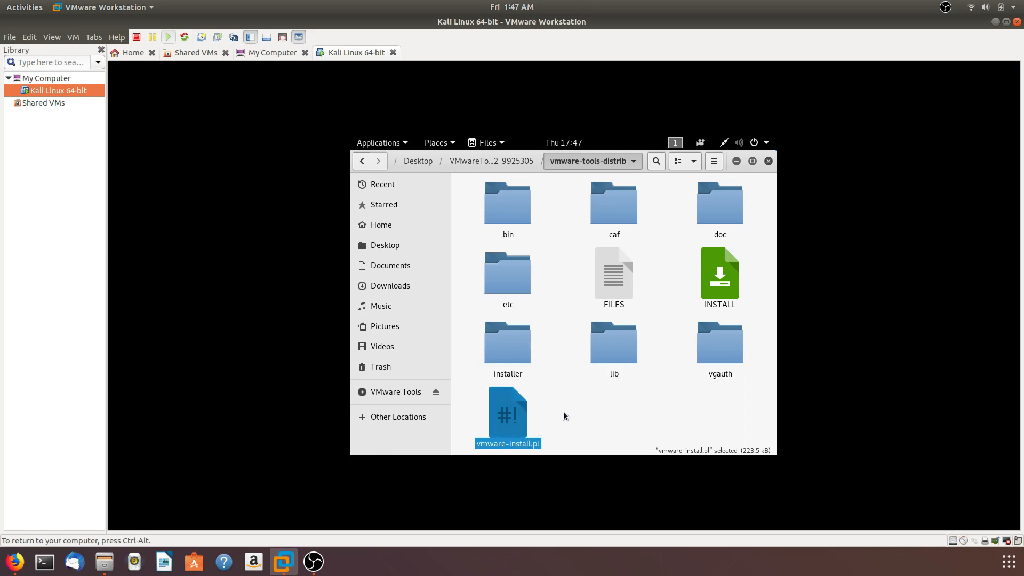
{"action": "left_click", "coordinate": [573, 429]}
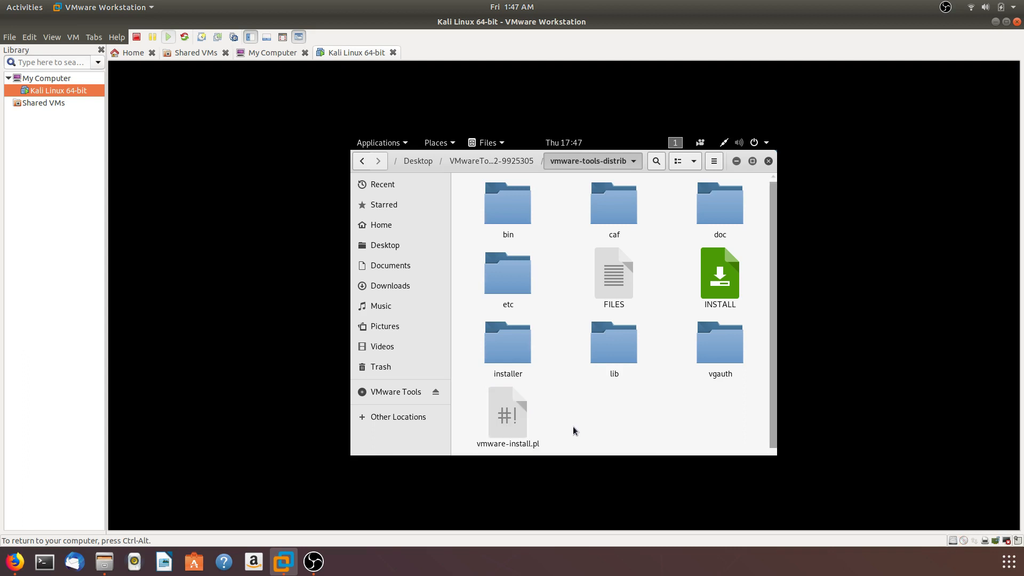
{"action": "right_click", "coordinate": [580, 422]}
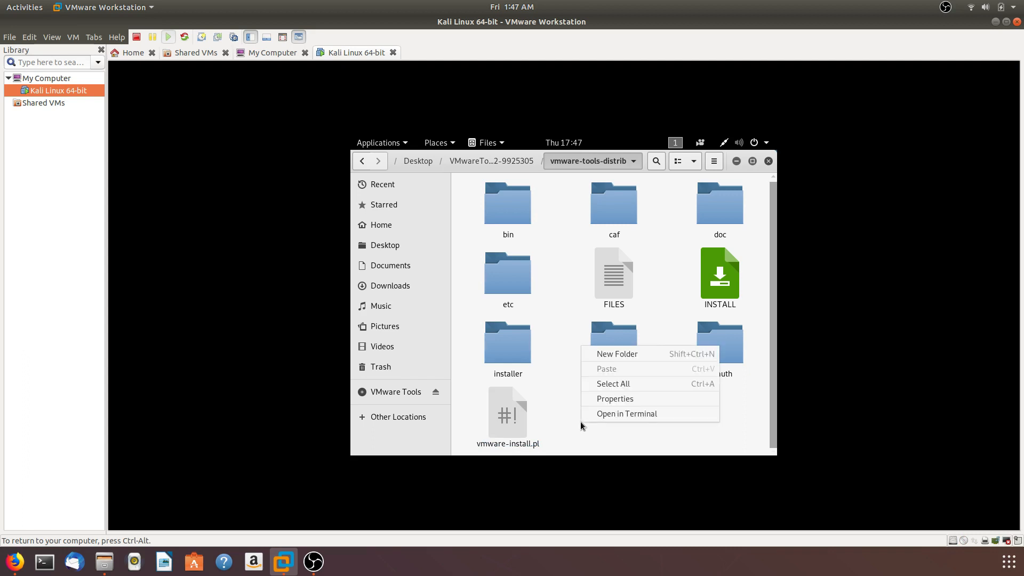
{"action": "left_click", "coordinate": [638, 414]}
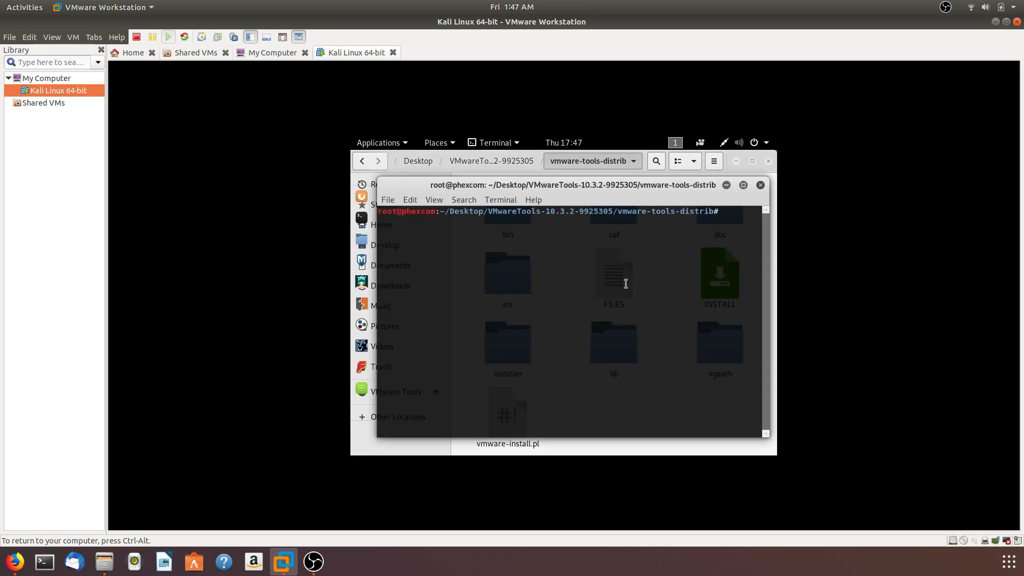
{"action": "left_click_drag", "start_coordinate": [582, 191], "coordinate": [626, 376]}
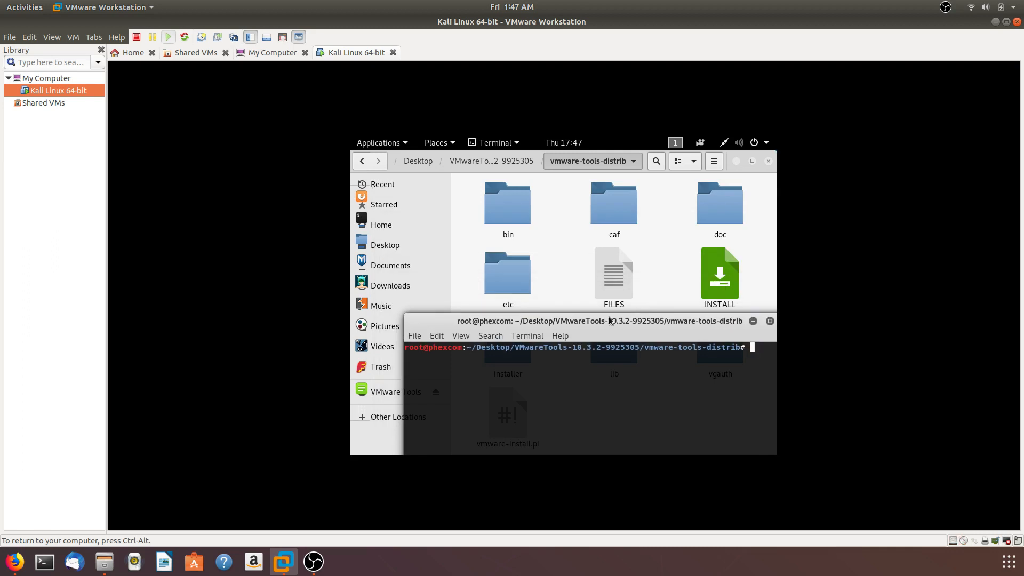
{"action": "left_click_drag", "start_coordinate": [665, 323], "coordinate": [626, 169]}
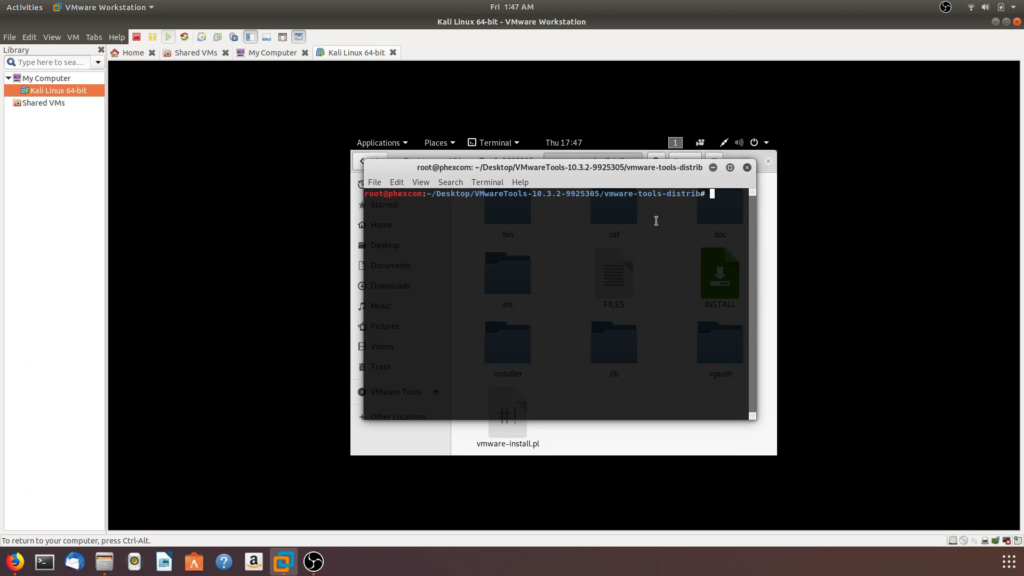
Print the working directory with pwd and list the folder's contents with ls
{"action": "type", "text": "pwd"}
{"action": "key", "text": "Return"}
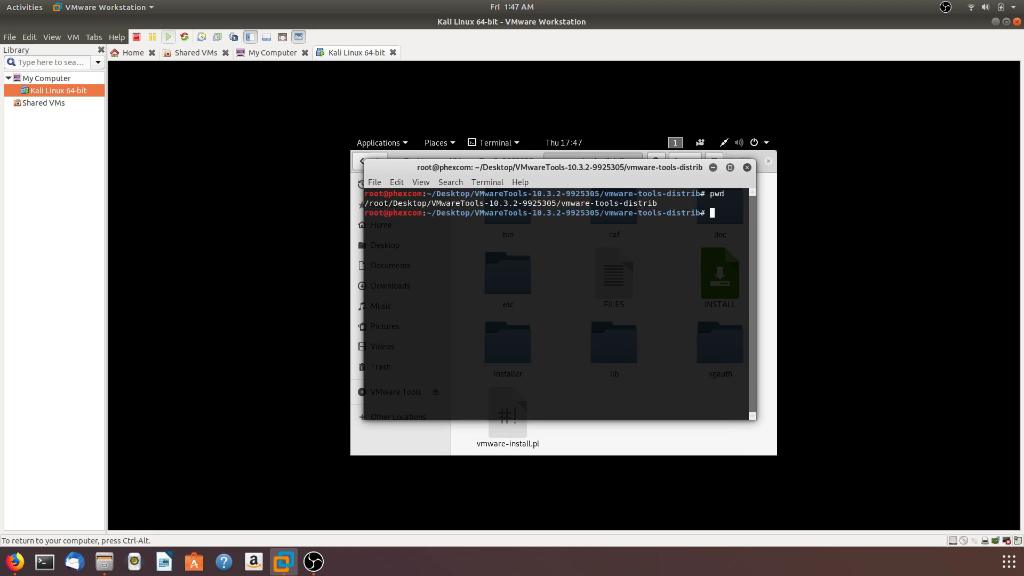
{"action": "left_click_drag", "start_coordinate": [631, 202], "coordinate": [467, 204]}
{"action": "left_click", "coordinate": [576, 258]}
{"action": "type", "text": "ls"}
{"action": "key", "text": "Return"}
{"action": "key", "text": "ctrl+alt"}
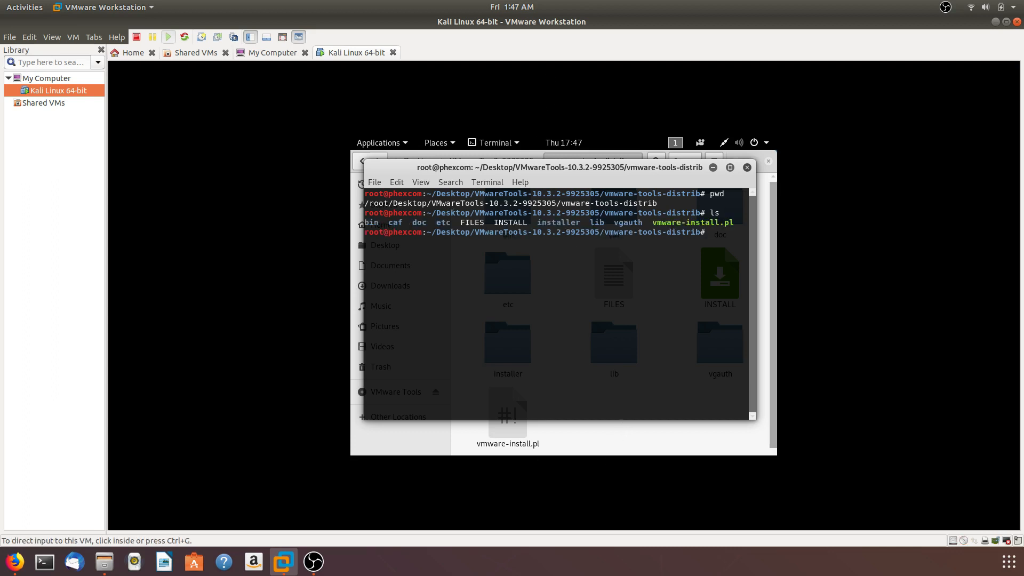
{"action": "left_click", "coordinate": [593, 405]}
Minimize the terminal and file manager windows, and bring the terminal back up
{"action": "left_click", "coordinate": [713, 167]}
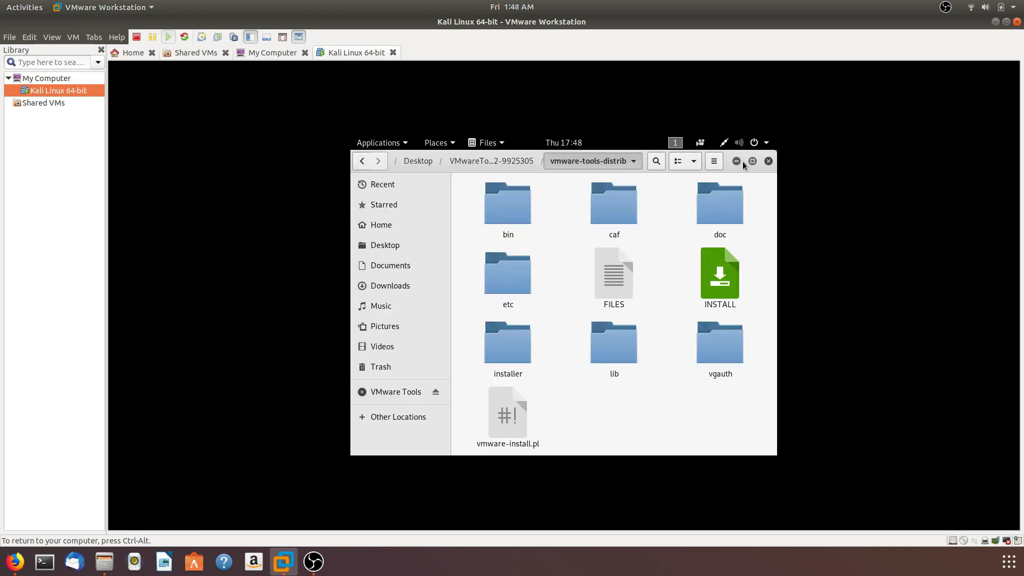
{"action": "left_click", "coordinate": [736, 161]}
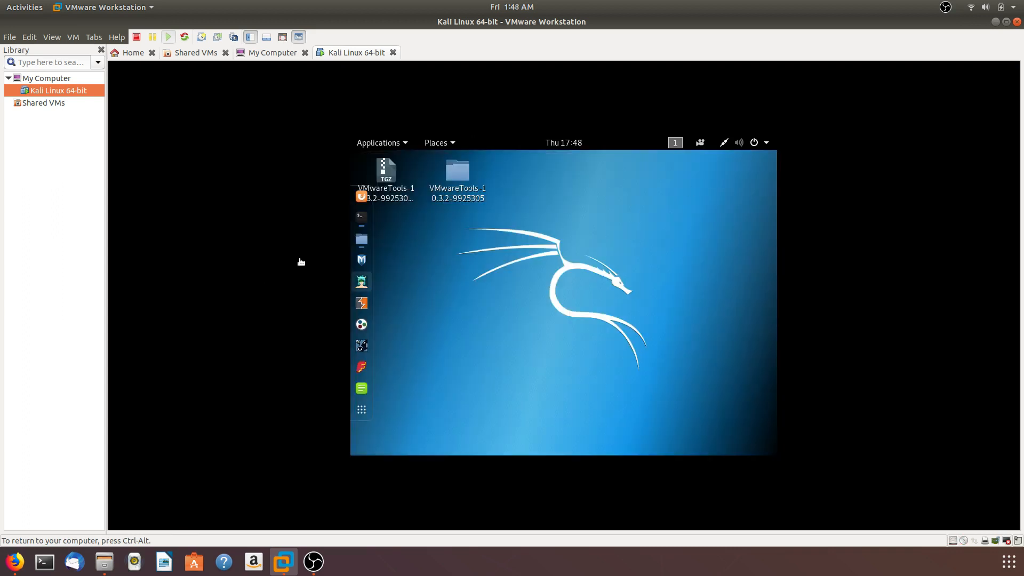
{"action": "left_click", "coordinate": [364, 222]}
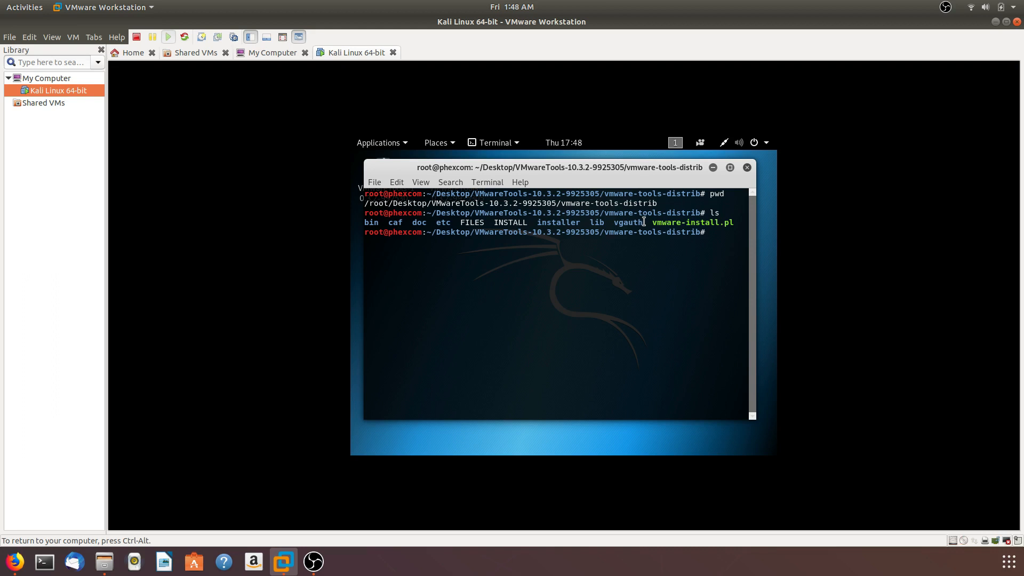
Copy the file name vmware-install.pl from the terminal listing
{"action": "left_click_drag", "start_coordinate": [644, 222], "coordinate": [735, 224]}
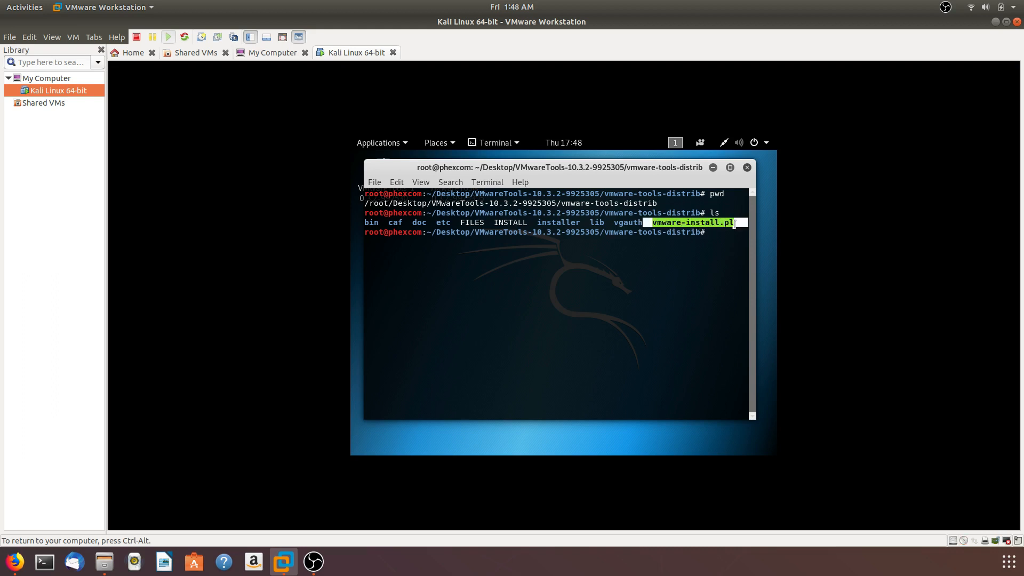
{"action": "left_click", "coordinate": [734, 224]}
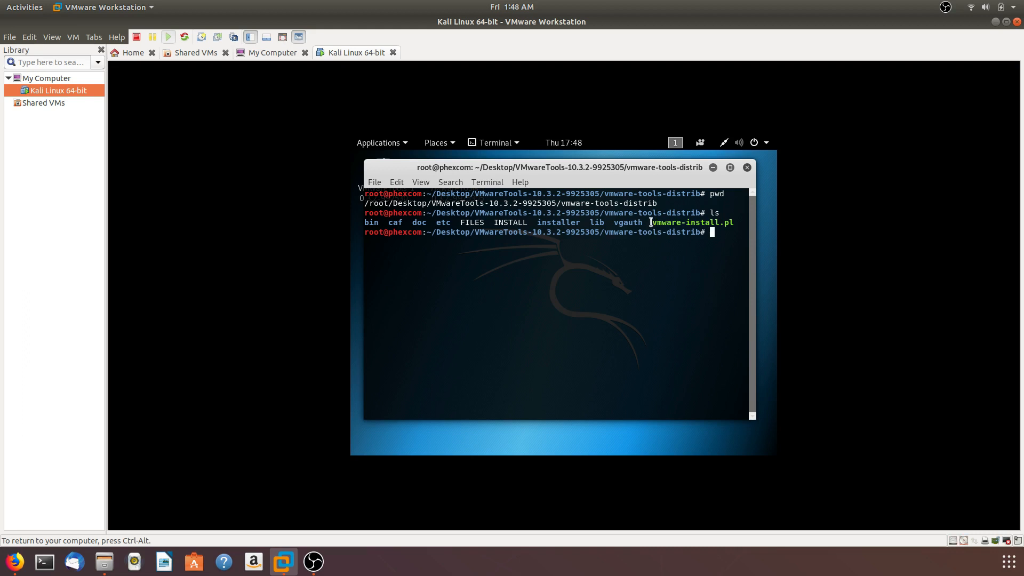
{"action": "left_click_drag", "start_coordinate": [652, 223], "coordinate": [734, 223]}
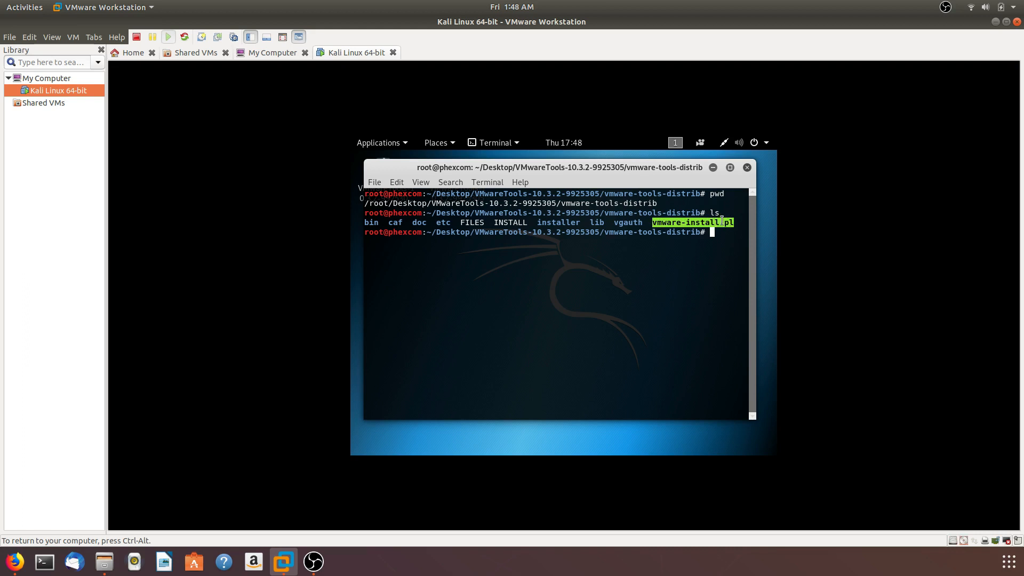
{"action": "right_click", "coordinate": [722, 222]}
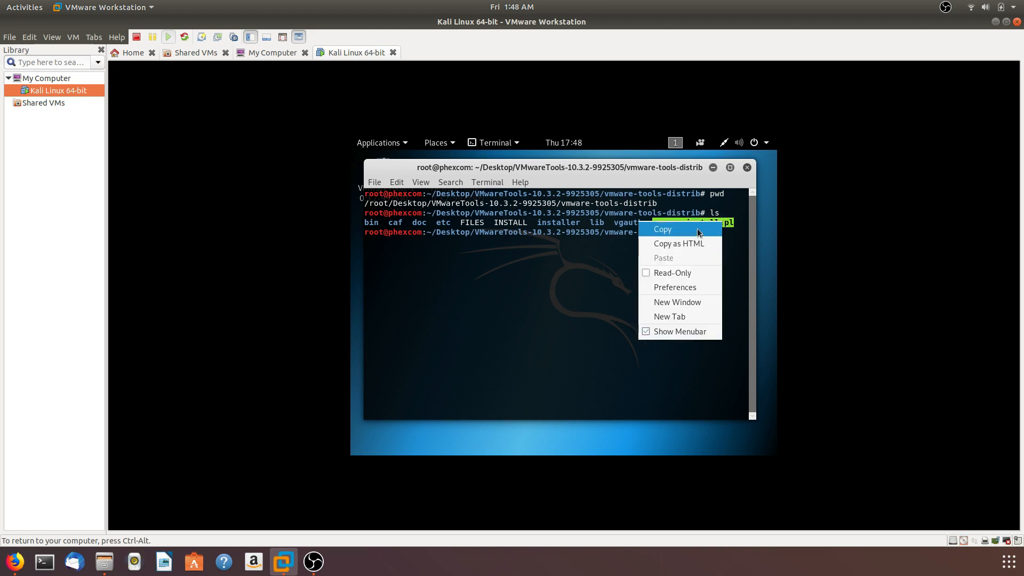
{"action": "left_click", "coordinate": [696, 228]}
{"action": "left_click", "coordinate": [709, 264]}
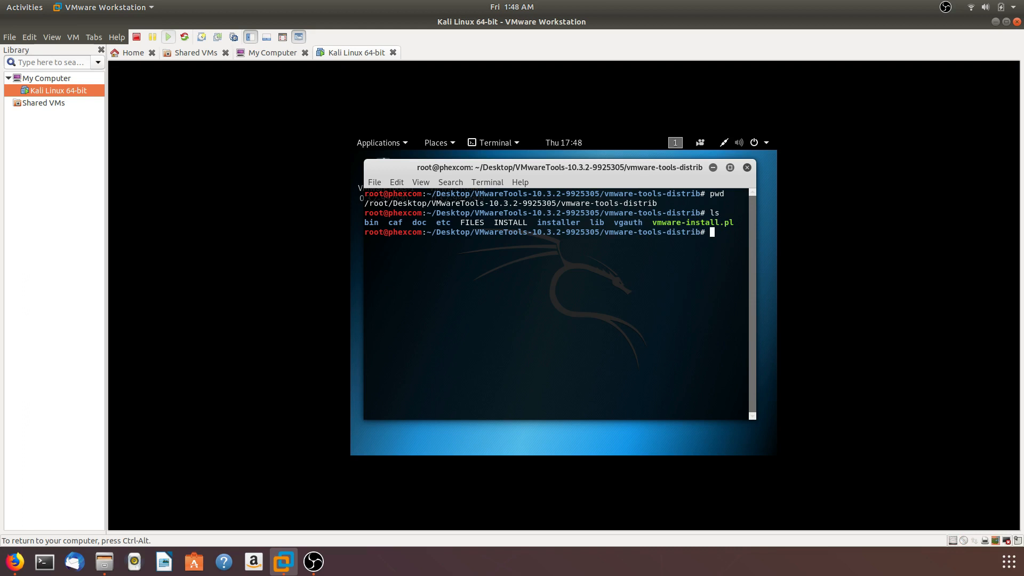
Run ./vmware-install.pl and accept the default binary files directory /usr/bin
{"action": "type", "text": "."}
{"action": "type", "text": "/vm"}
{"action": "key", "text": "Tab"}
{"action": "key", "text": "Return"}
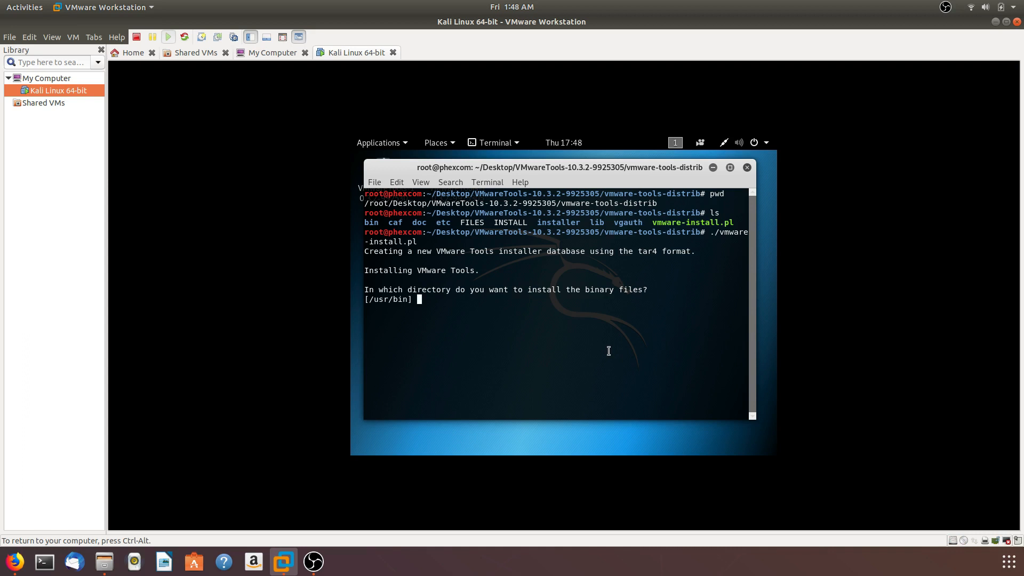
{"action": "key", "text": "Return"}
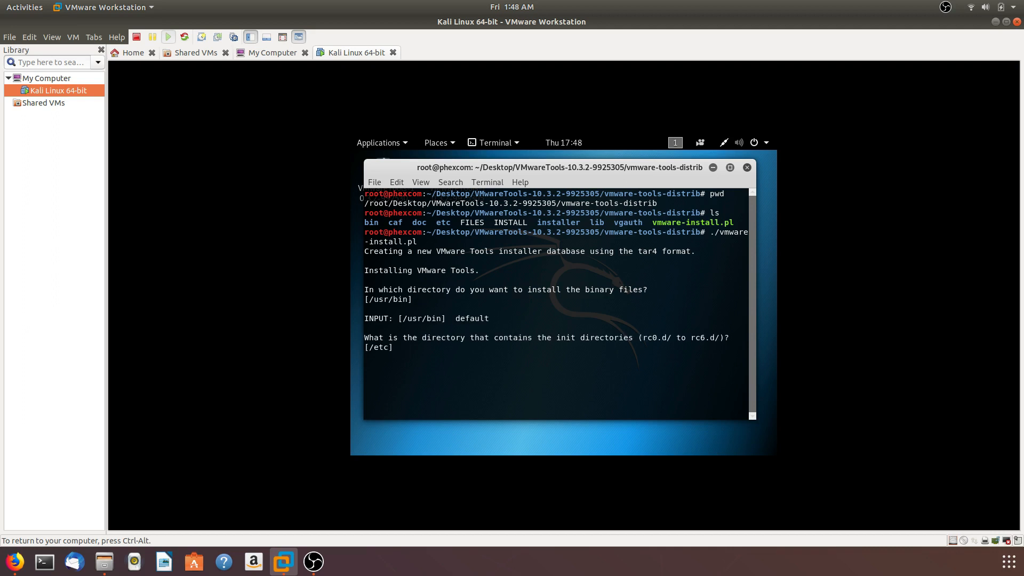
Accept the default init, init script, daemon and library directories, and confirm creating /usr/lib/vmware-tools
{"action": "key", "text": "Return"}
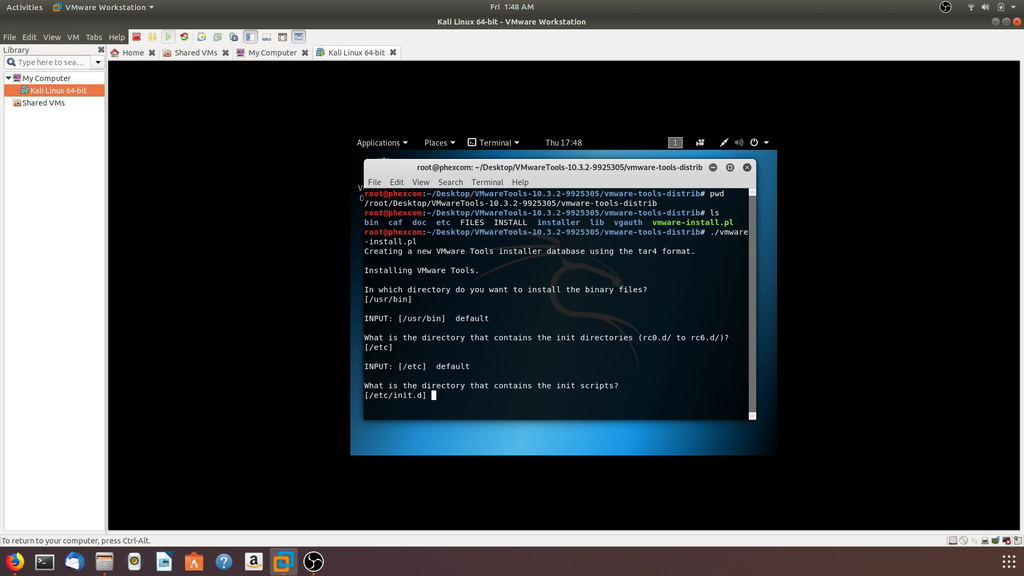
{"action": "key", "text": "Return"}
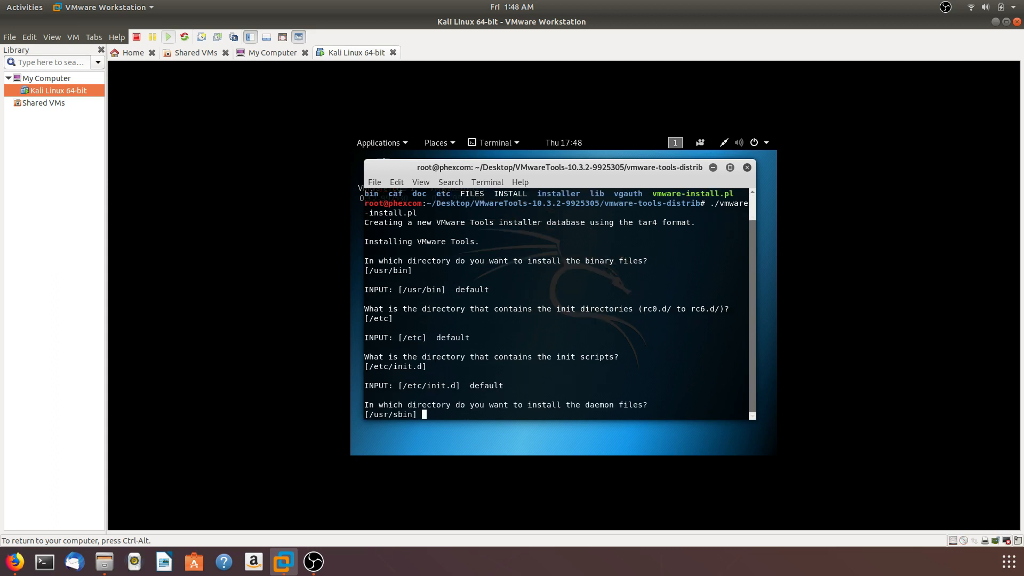
{"action": "key", "text": "Return"}
{"action": "key", "text": "Return"}
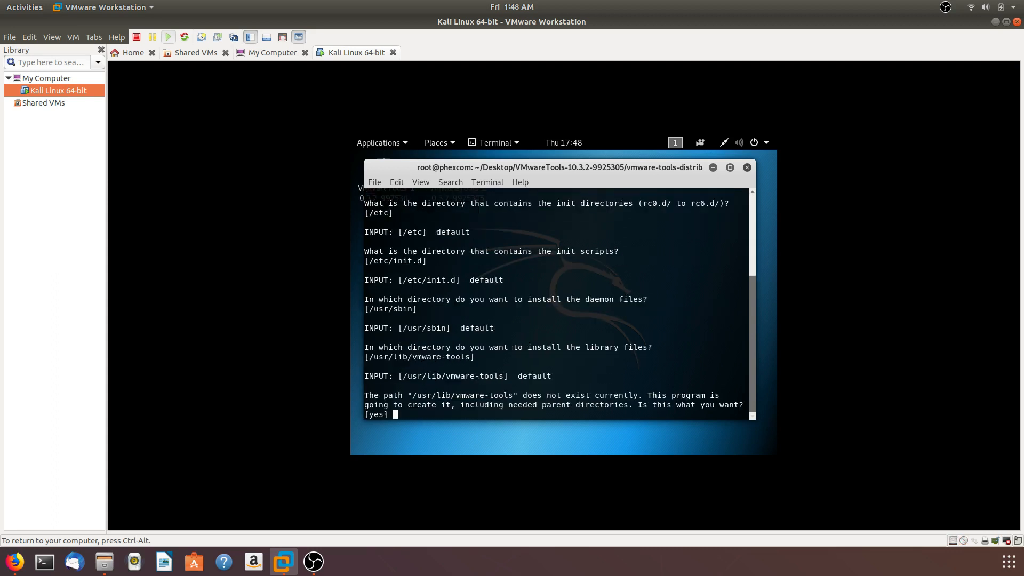
{"action": "key", "text": "Return"}
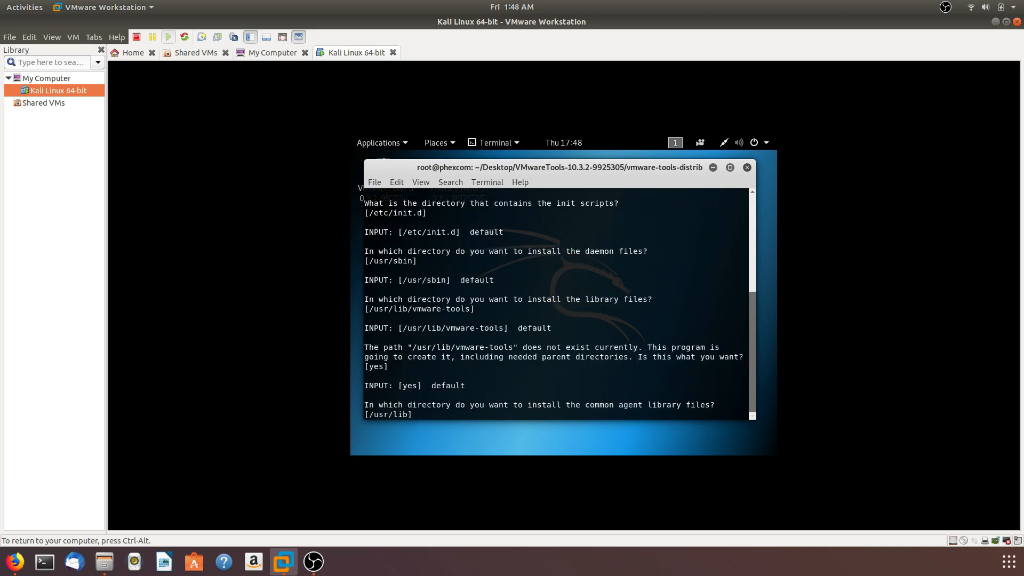
Accept the default common agent directories /usr/lib and /var/lib, and confirm creating /usr/share/doc/vmware-tools for the documentation
{"action": "key", "text": "Return"}
{"action": "key", "text": "Return"}
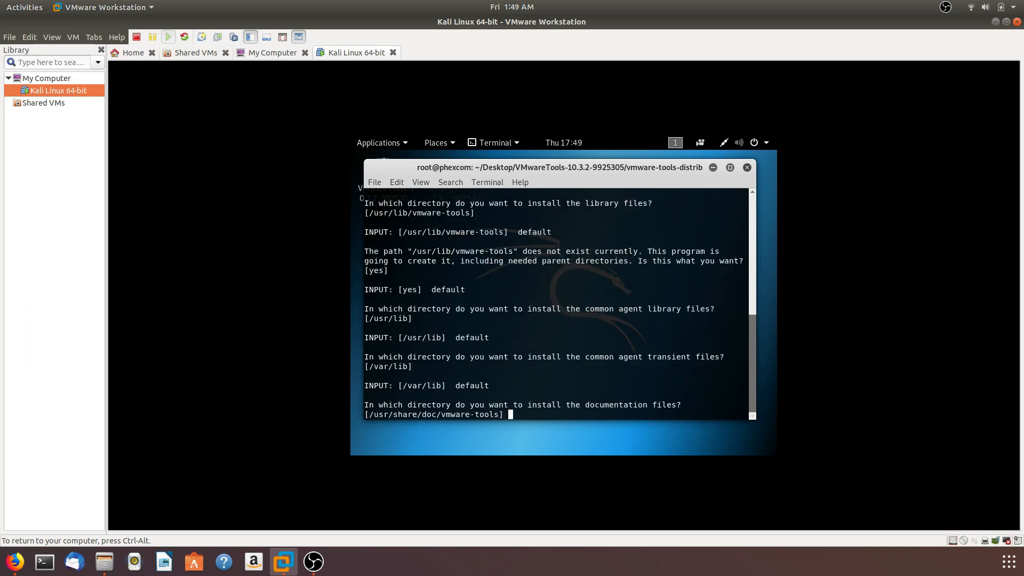
{"action": "key", "text": "Return"}
Run the VMware Tools configuration with the default answer to every feature question, and close the terminal when it finishes
{"action": "key", "text": "Return"}
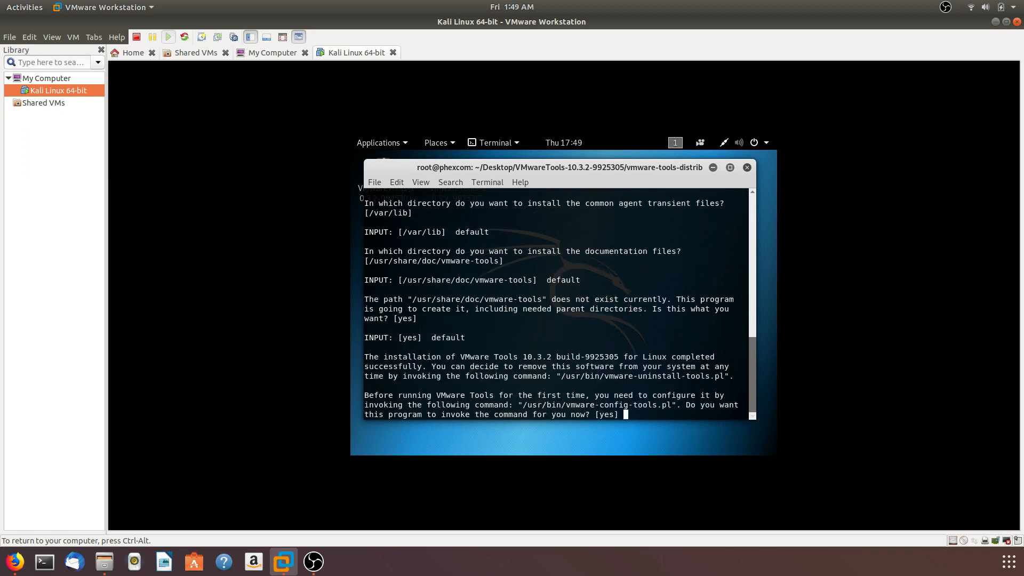
{"action": "key", "text": "Return"}
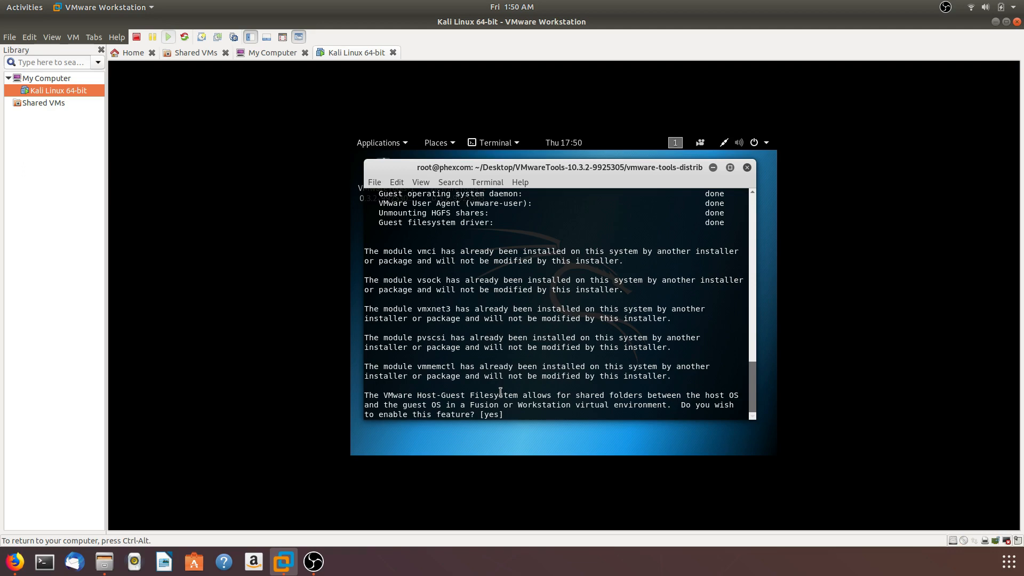
{"action": "key", "text": "Return"}
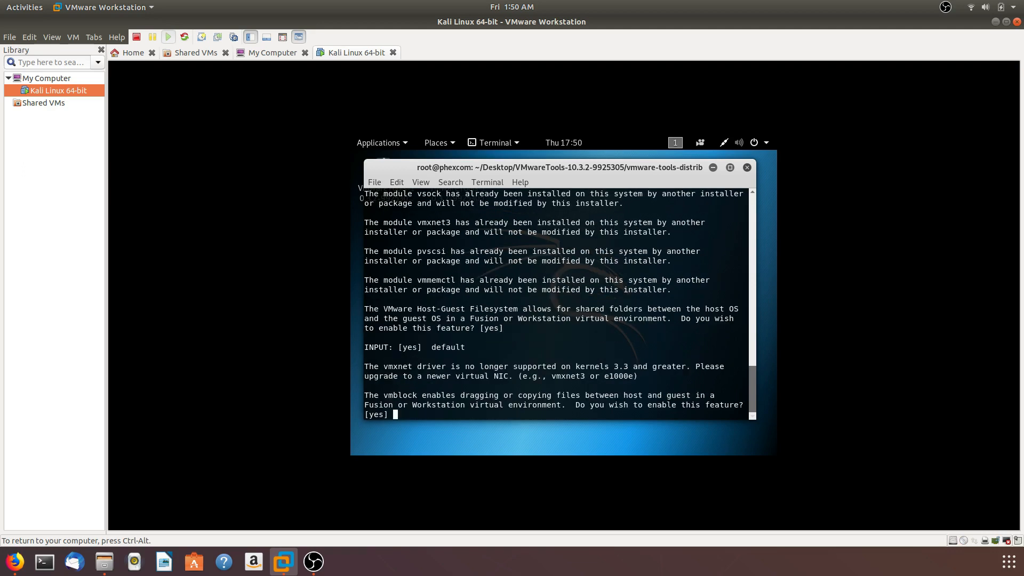
{"action": "key", "text": "Return"}
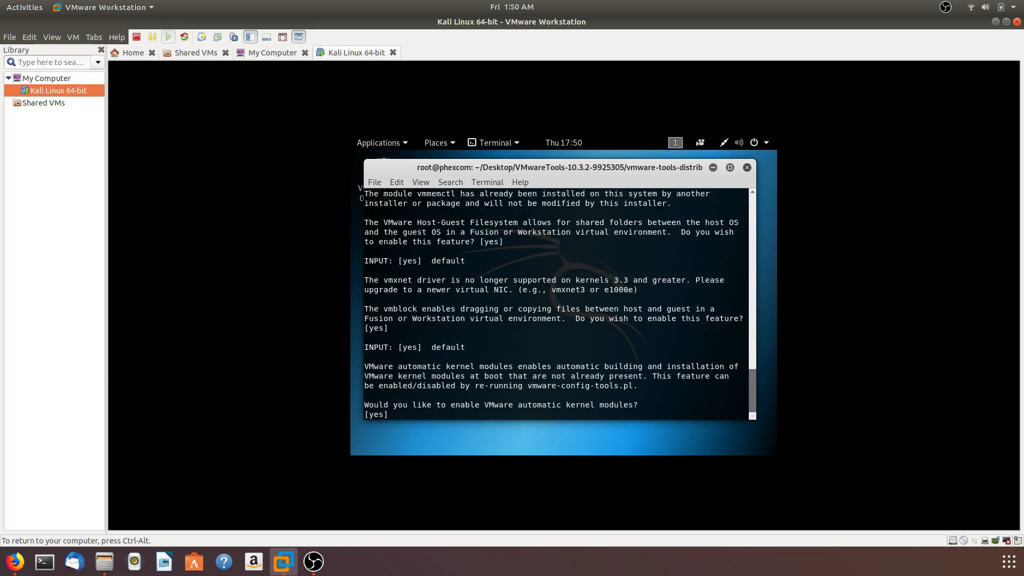
{"action": "key", "text": "Return"}
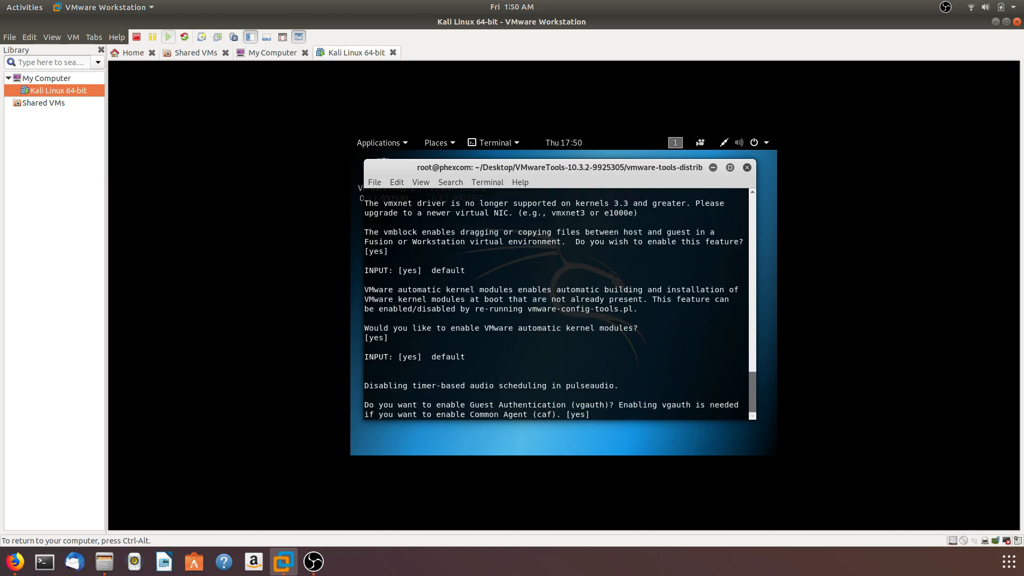
{"action": "key", "text": "Return"}
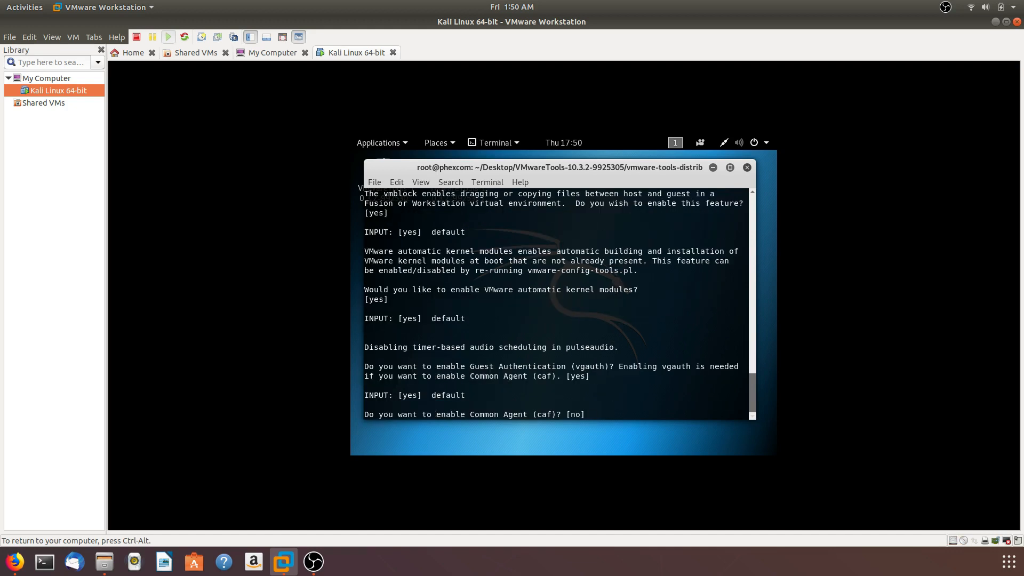
{"action": "key", "text": "Return"}
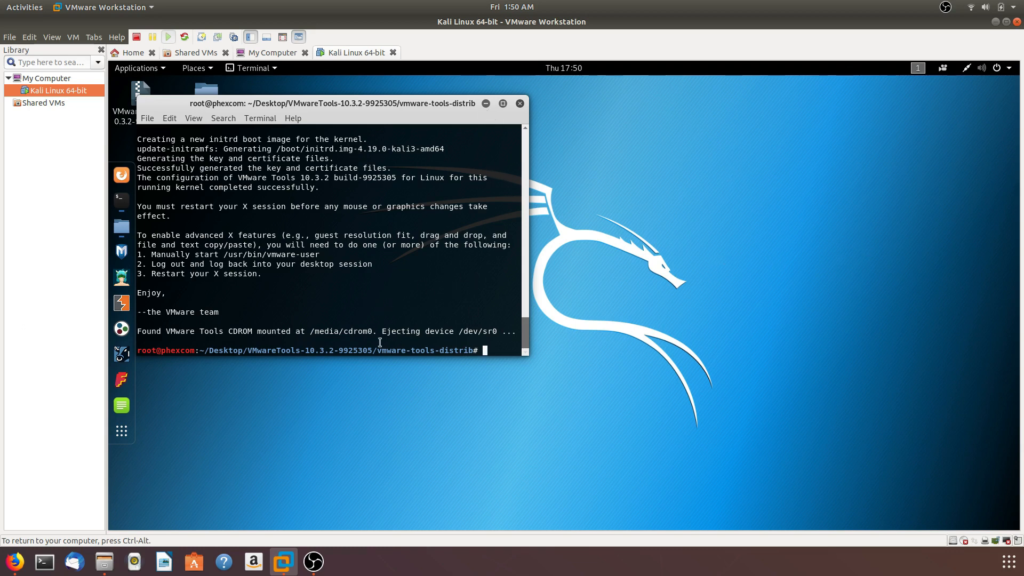
{"action": "left_click", "coordinate": [520, 103]}
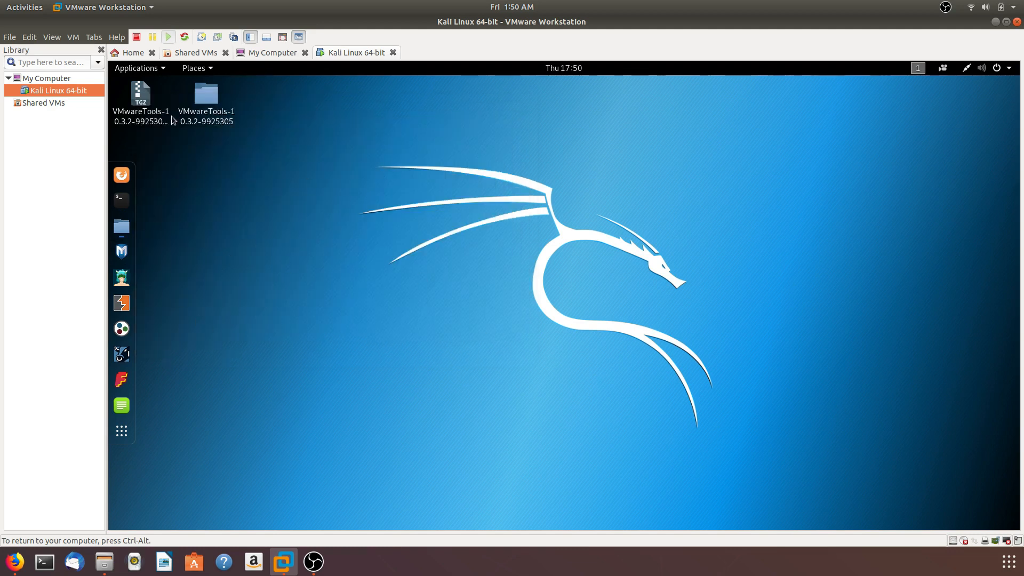
View the Kali virtual machine in full screen and restore it to the window
{"action": "left_click", "coordinate": [52, 37]}
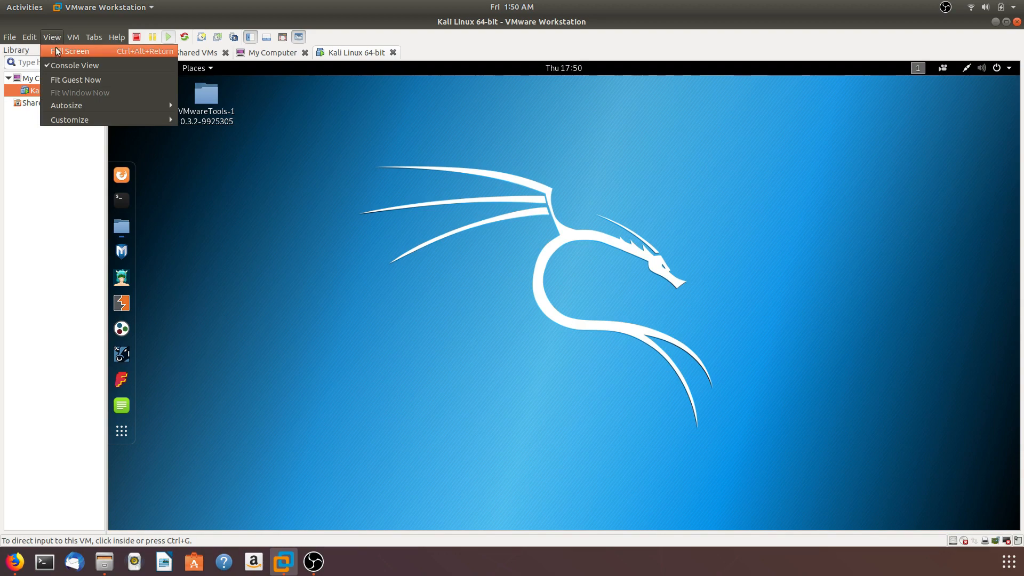
{"action": "left_click", "coordinate": [63, 52]}
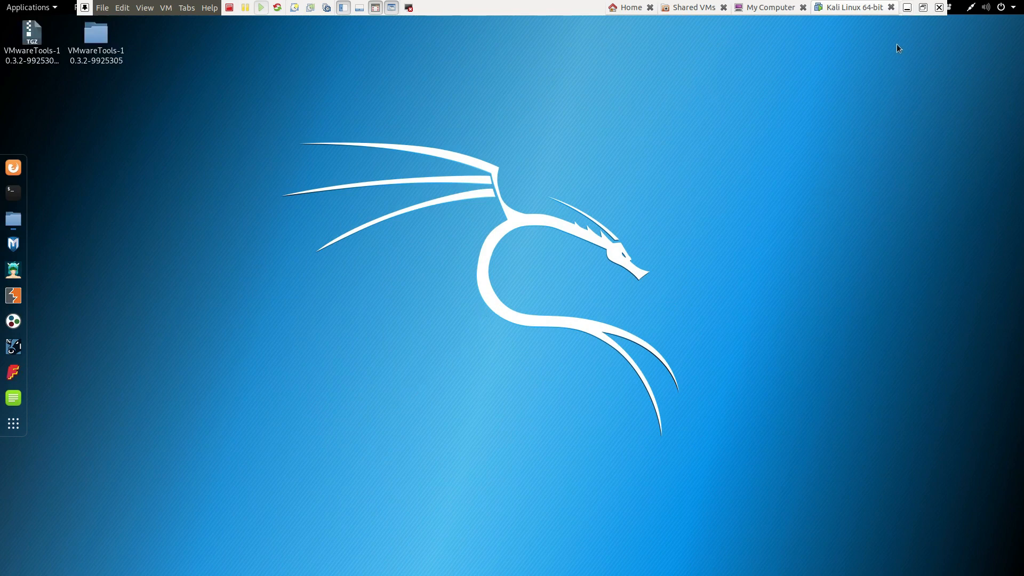
{"action": "left_click", "coordinate": [924, 8]}
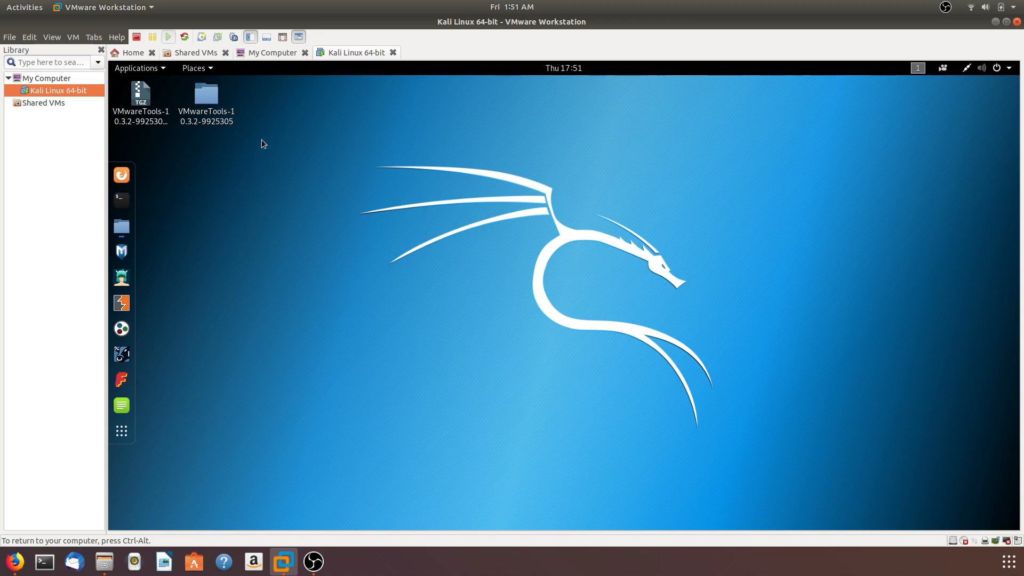
Move the VMwareTools archive and the extracted VMwareTools folder from the Kali desktop to the trash
{"action": "left_click_drag", "start_coordinate": [251, 137], "coordinate": [148, 116]}
{"action": "right_click", "coordinate": [151, 122]}
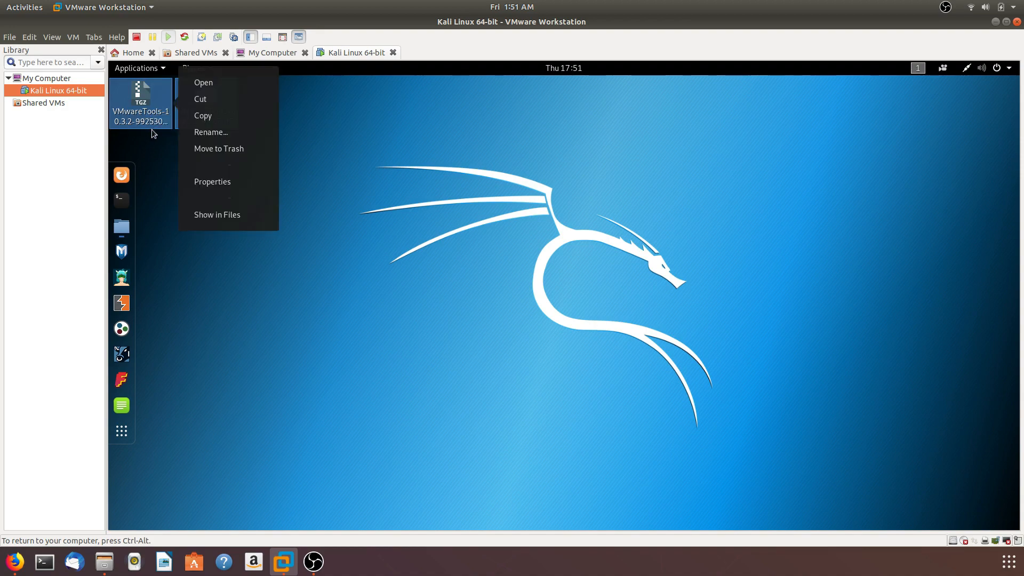
{"action": "left_click", "coordinate": [208, 154]}
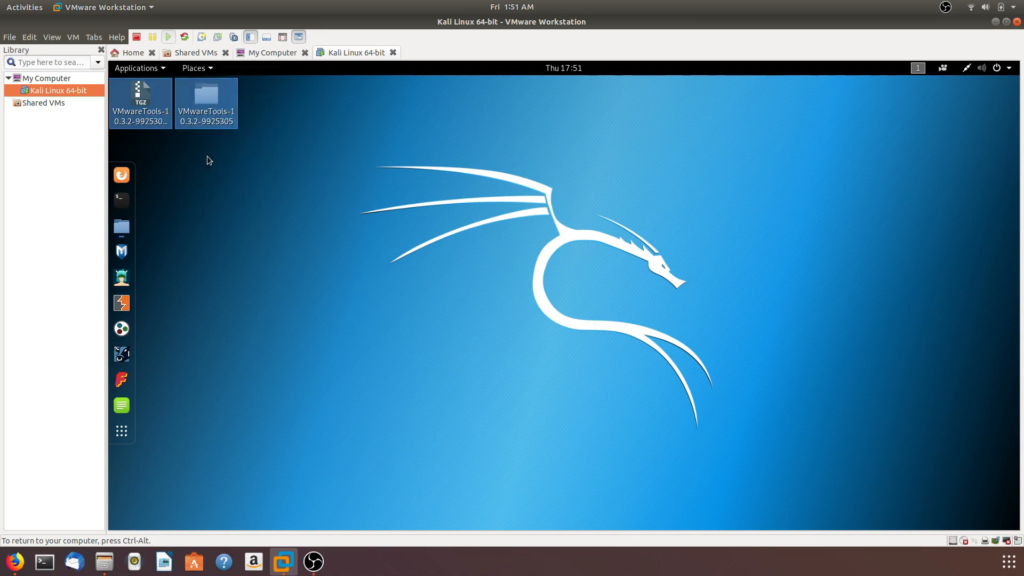
Bring up the file manager window, dismiss its eject error, and close the window
{"action": "left_click", "coordinate": [123, 228]}
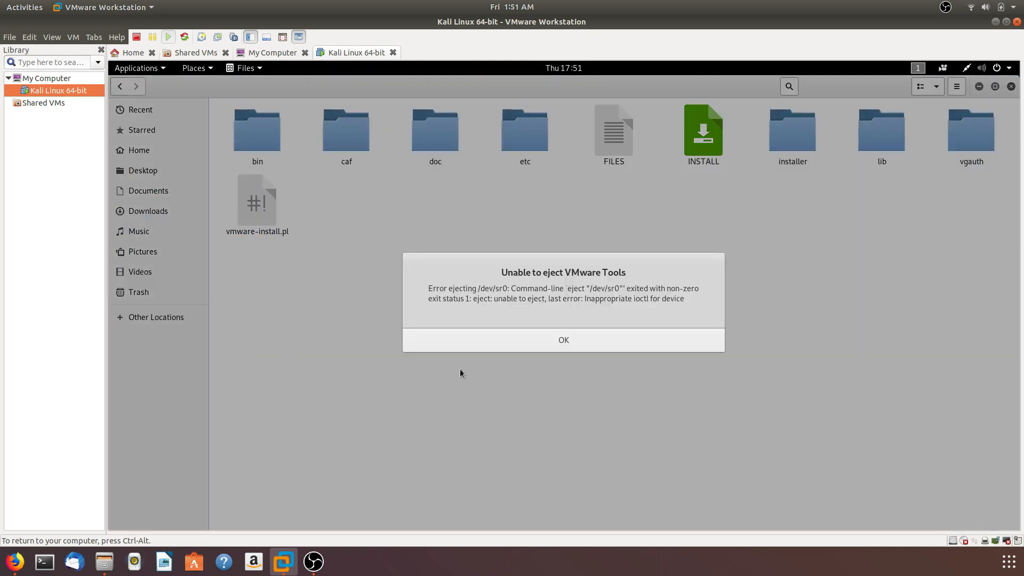
{"action": "left_click", "coordinate": [472, 340]}
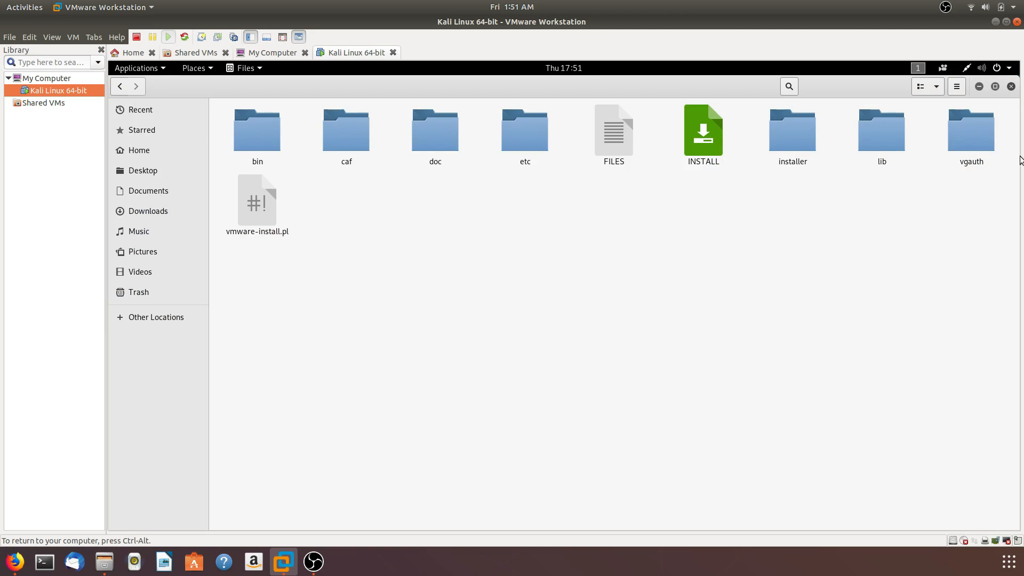
{"action": "left_click", "coordinate": [1012, 88]}
{"action": "left_click", "coordinate": [74, 37]}
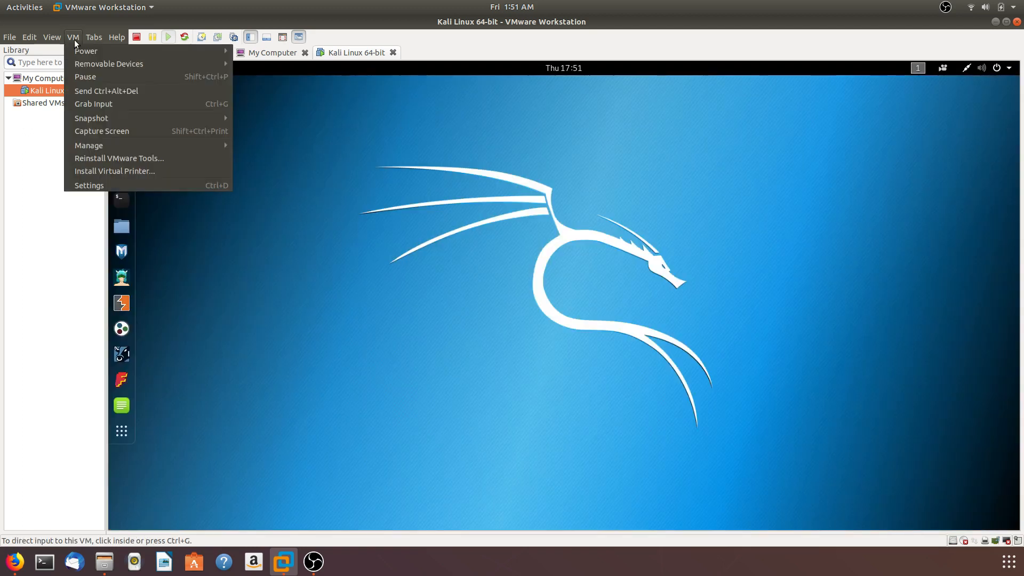
{"action": "left_click", "coordinate": [341, 190]}
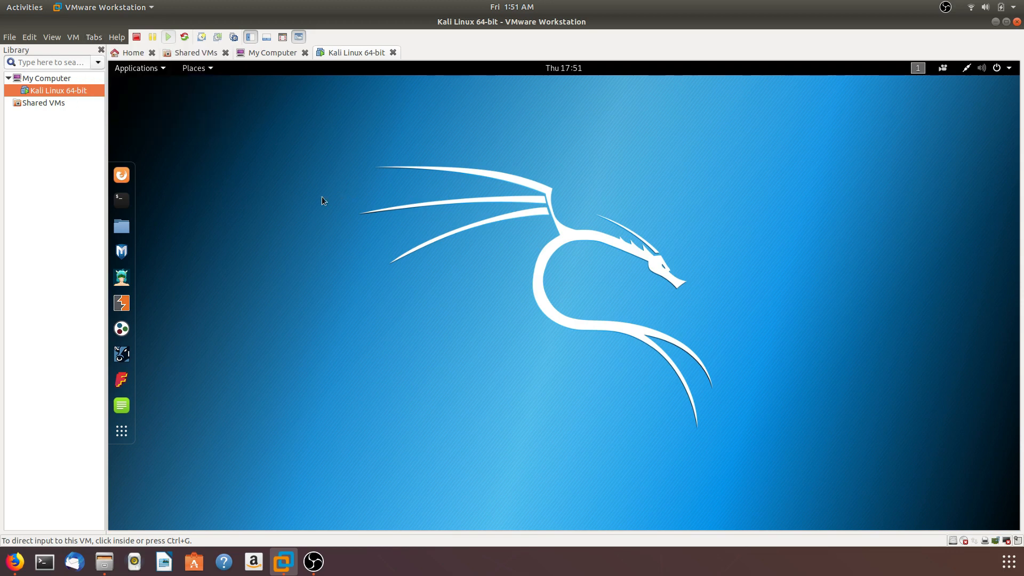
Open a new terminal in Kali and refresh the package lists with apt update
{"action": "left_click", "coordinate": [129, 199]}
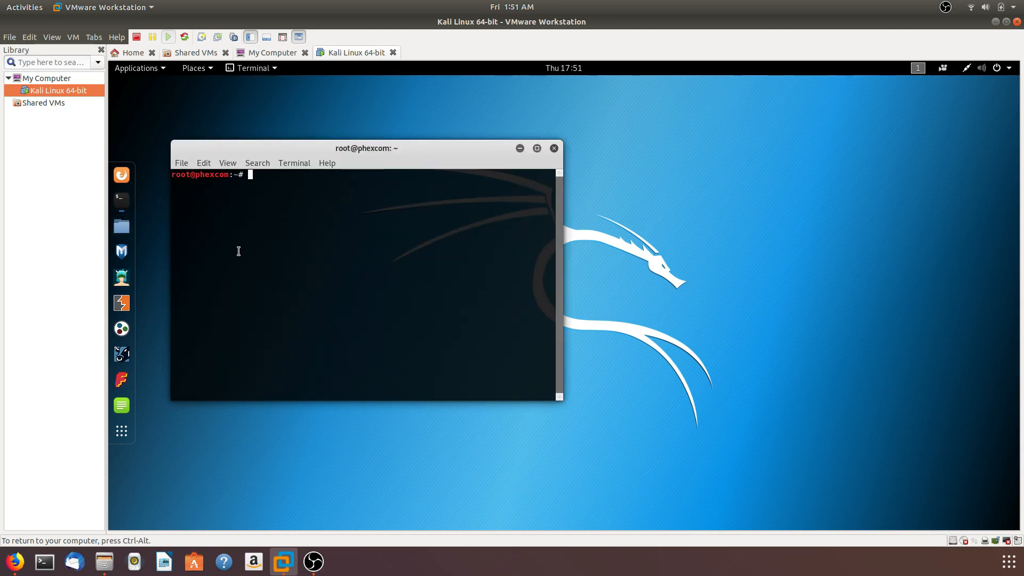
{"action": "type", "text": "apt updat"}
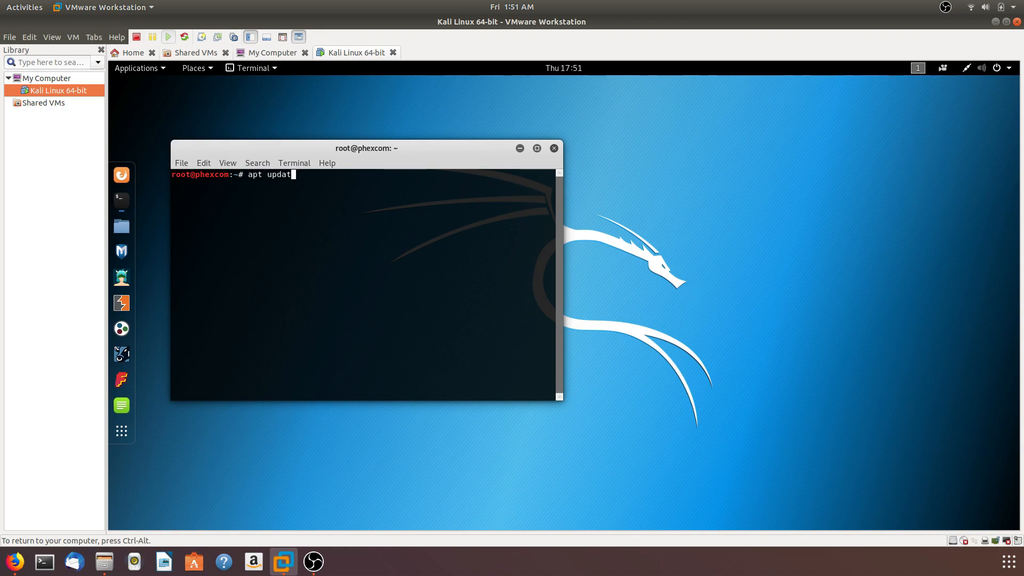
{"action": "type", "text": "e"}
{"action": "key", "text": "Return"}
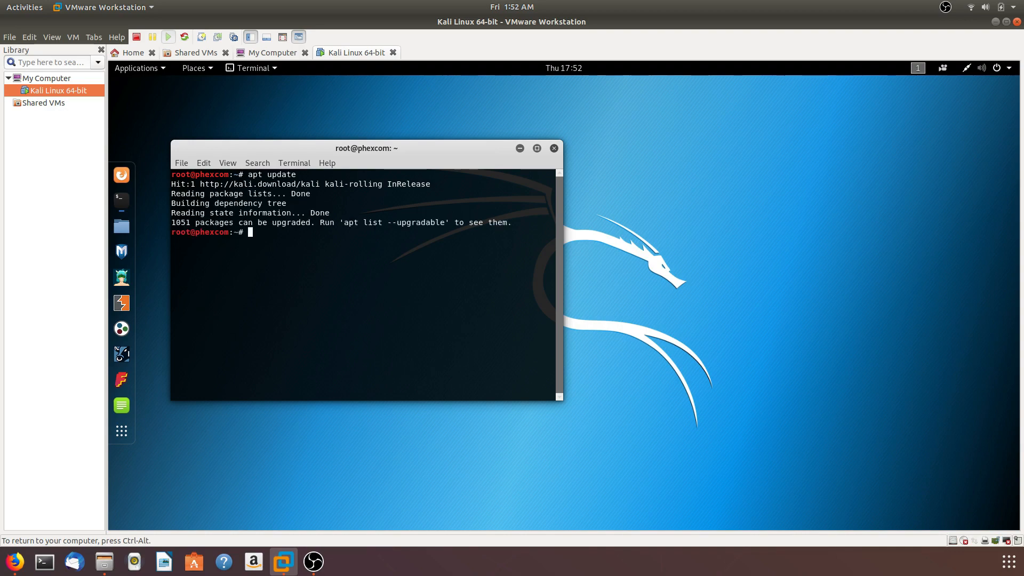
Start upgrading all installed packages with apt upgrade -y, and move the terminal window nearer the middle of the desktop
{"action": "key", "text": "Up"}
{"action": "key", "text": "BackSpace"}
{"action": "key", "text": "BackSpace"}
{"action": "key", "text": "BackSpace"}
{"action": "key", "text": "BackSpace"}
{"action": "key", "text": "BackSpace"}
{"action": "key", "text": "BackSpace"}
{"action": "type", "text": "upgrade -y"}
{"action": "key", "text": "Return"}
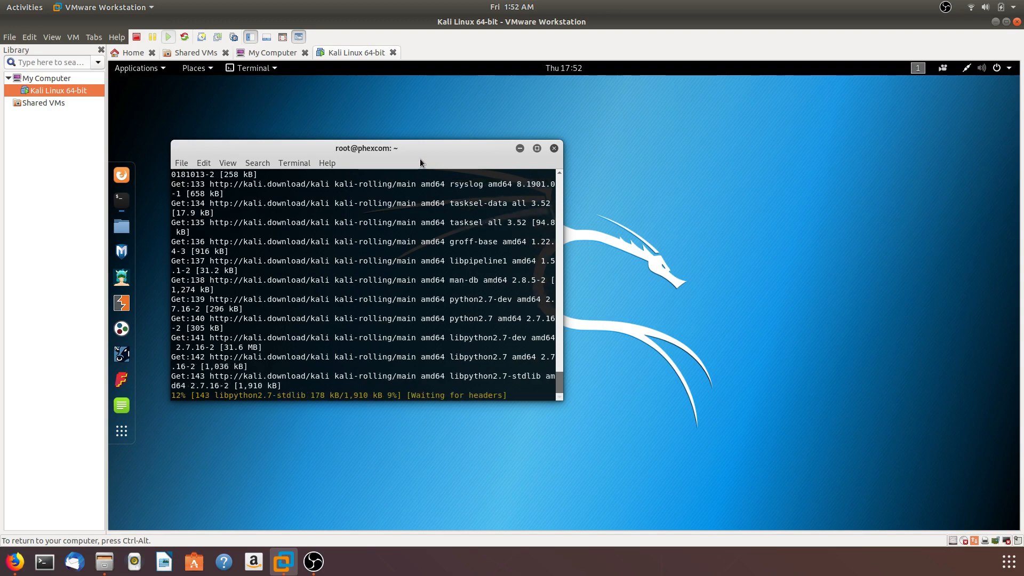
{"action": "left_click_drag", "start_coordinate": [421, 158], "coordinate": [545, 151]}
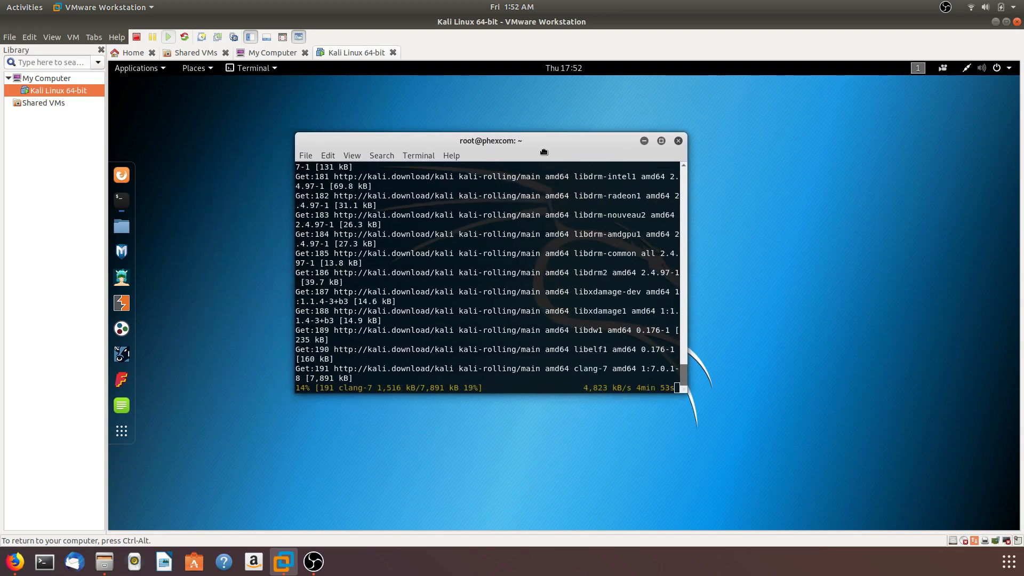